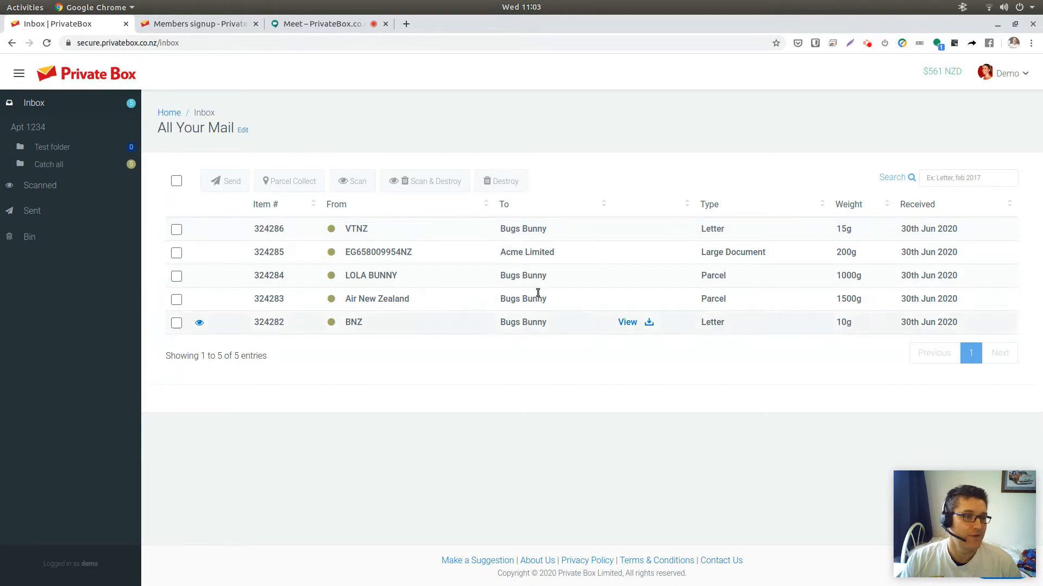
- Select the large document item addressed to Acme Limited in the inbox
drag(568, 249, 496, 248)
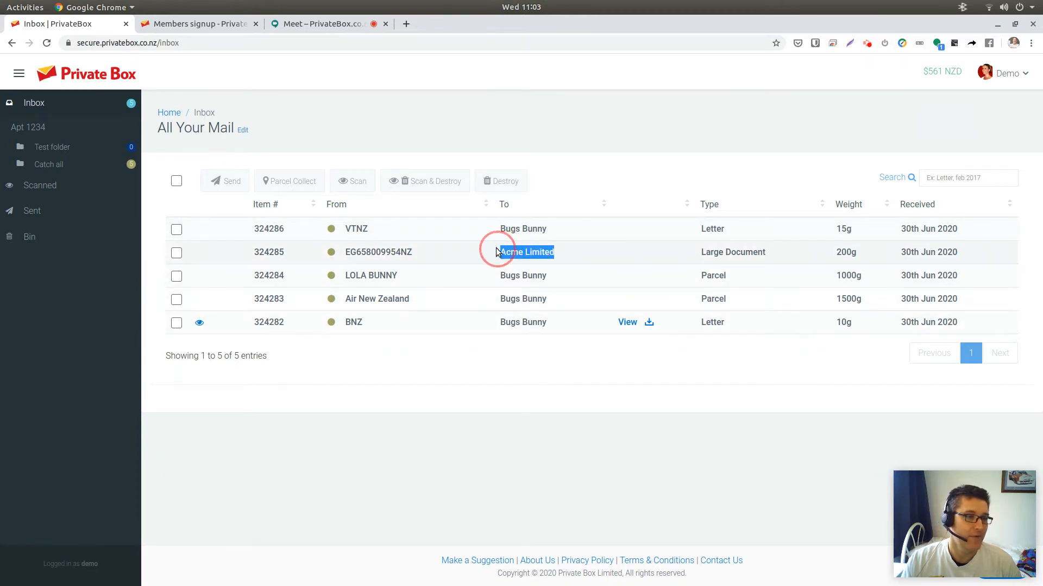
click(610, 183)
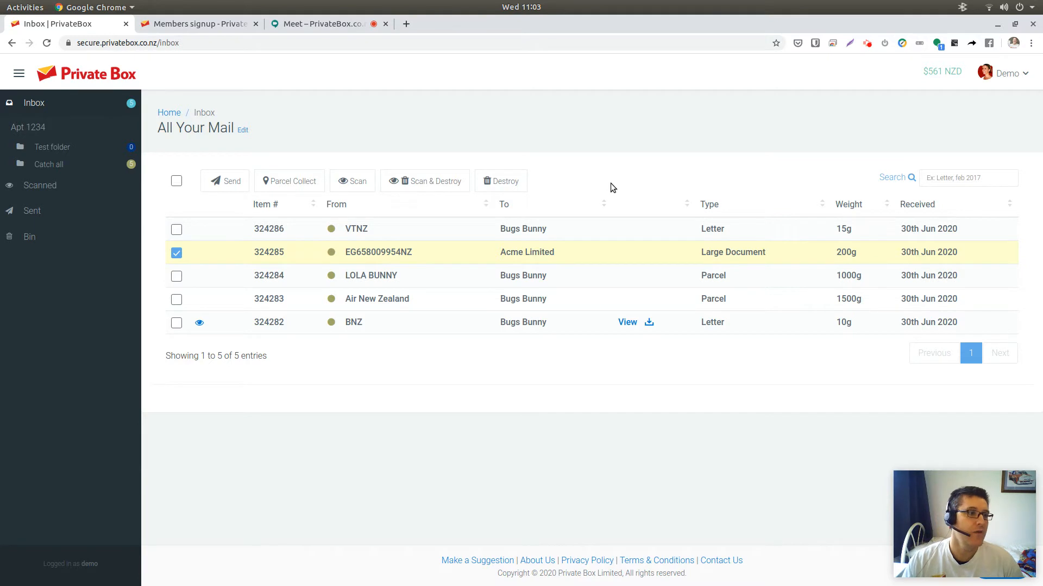
- Open the mailbox management summary and return to the inbox
click(241, 132)
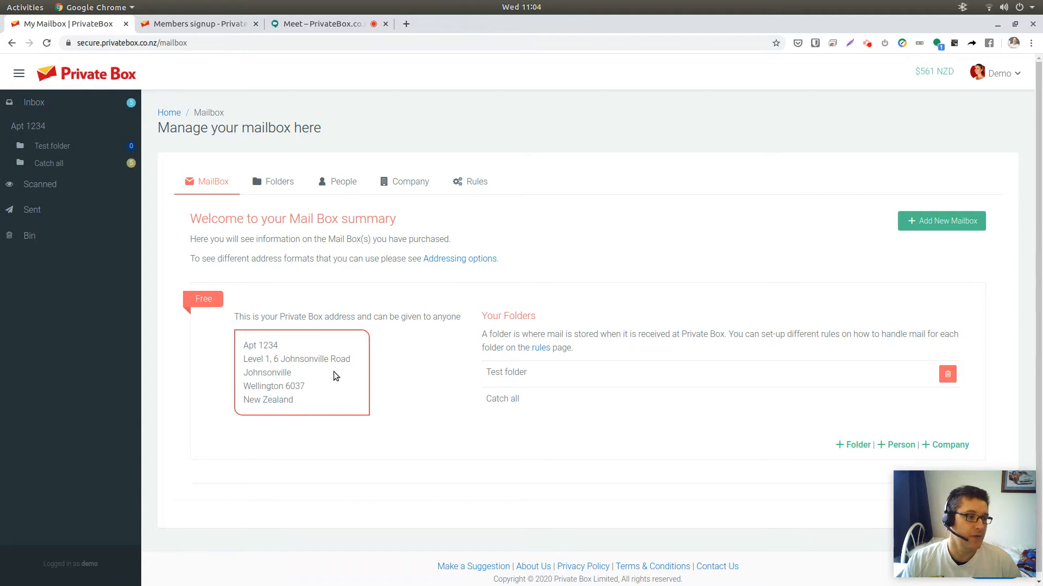
click(34, 103)
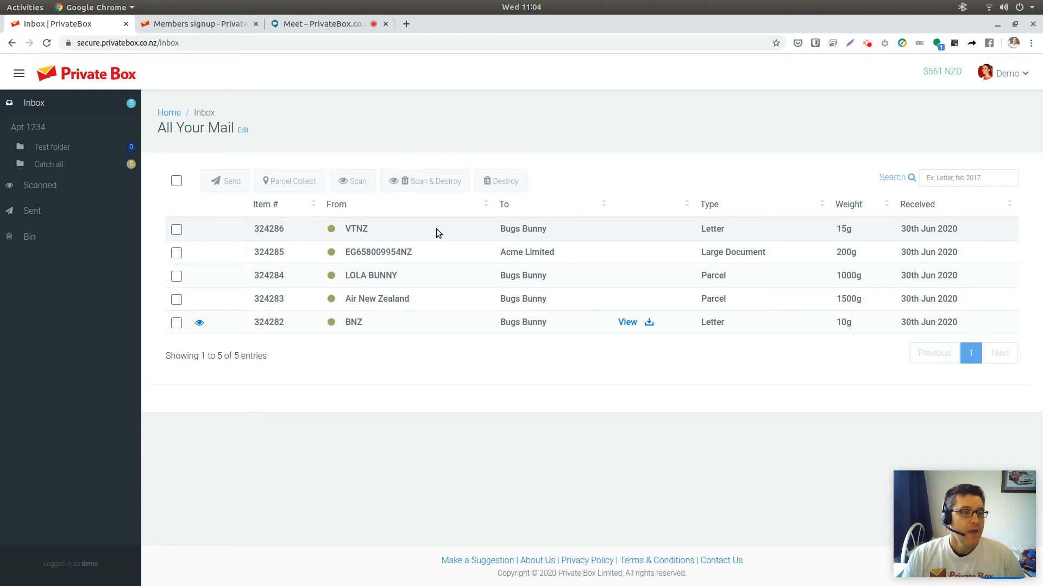
- Open the mailbox summary again and examine the Private Box postal address lines
click(244, 131)
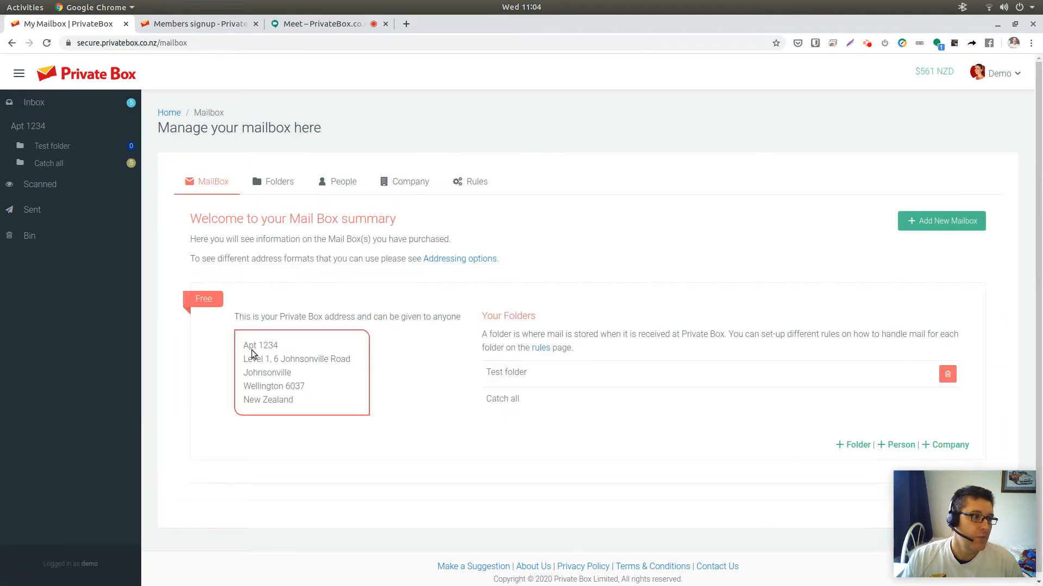
triple_click(321, 403)
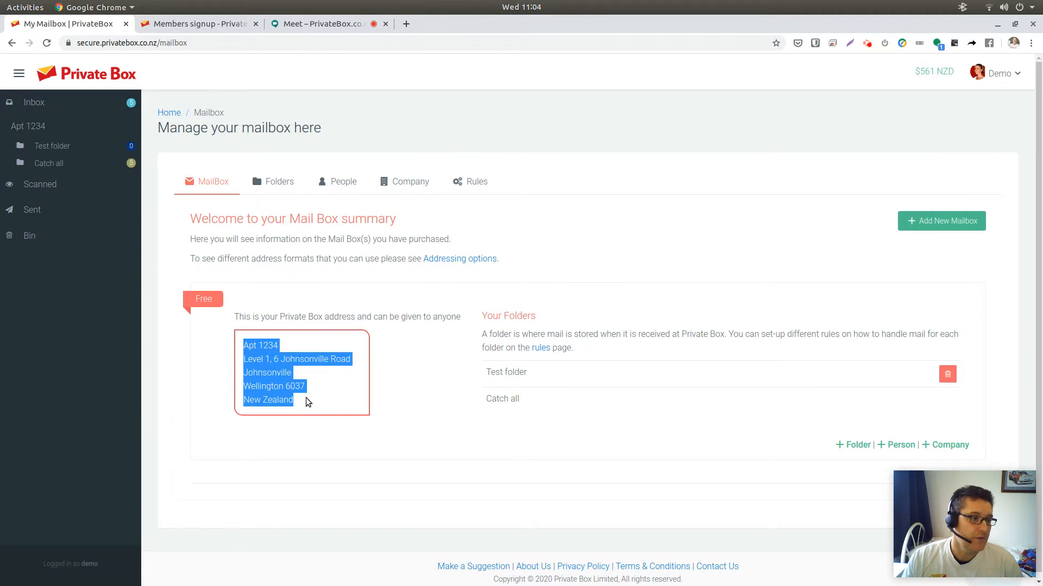
click(307, 402)
drag(275, 360, 350, 361)
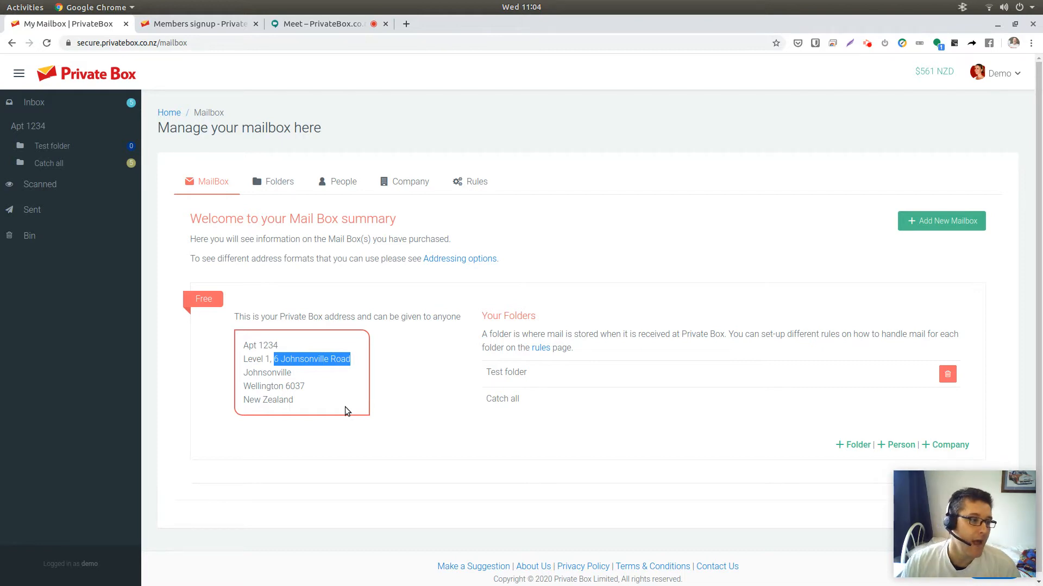
double_click(269, 345)
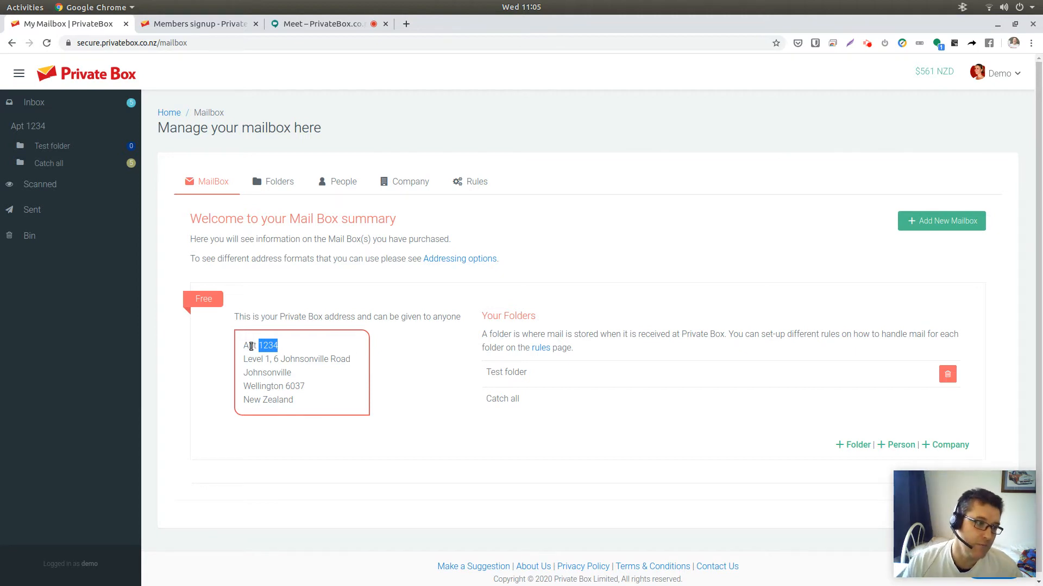
double_click(251, 345)
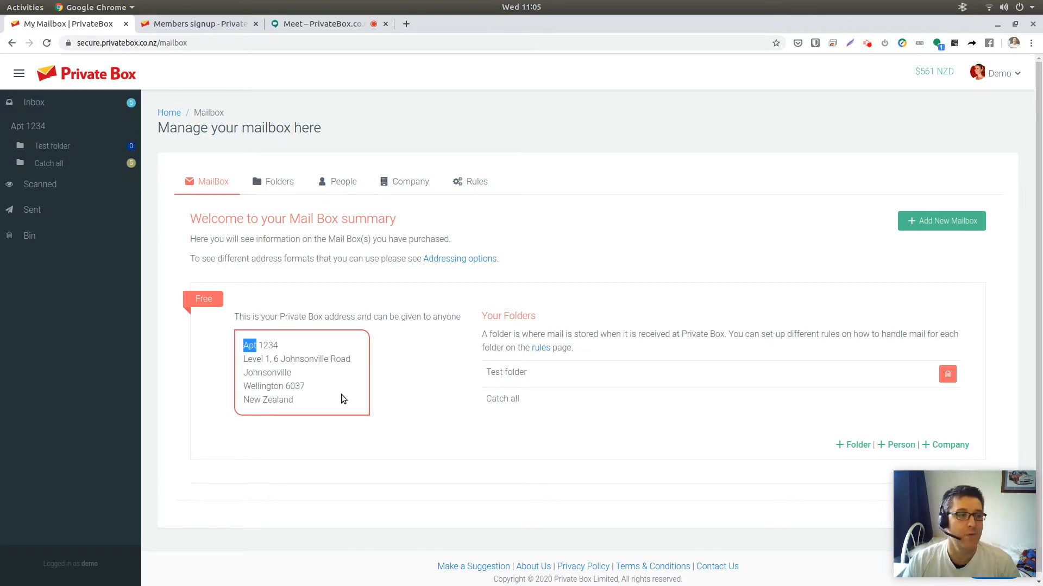
double_click(268, 346)
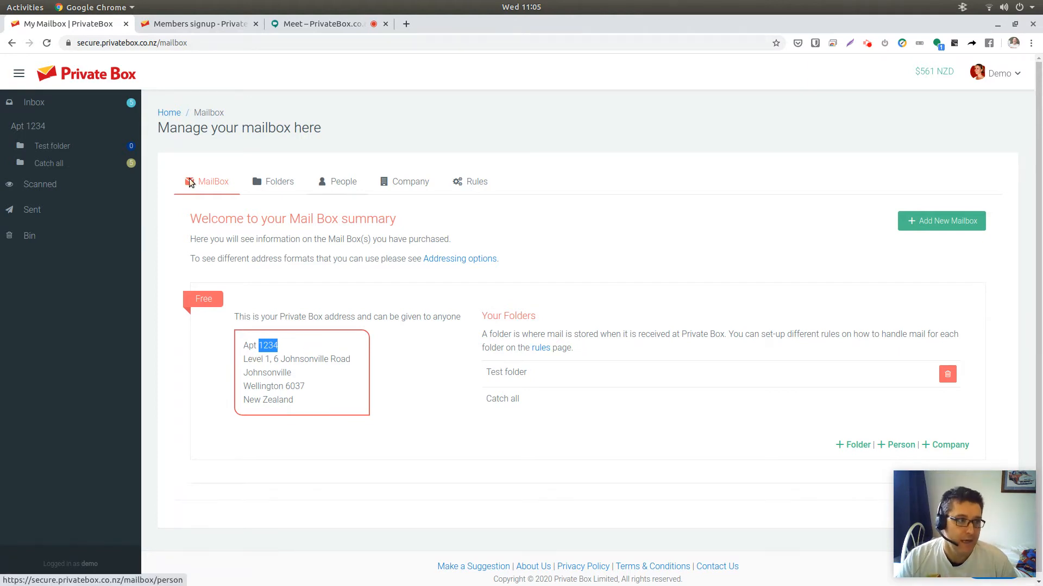
- Go back to the mail list through the Home breadcrumb and inspect the To column
click(169, 112)
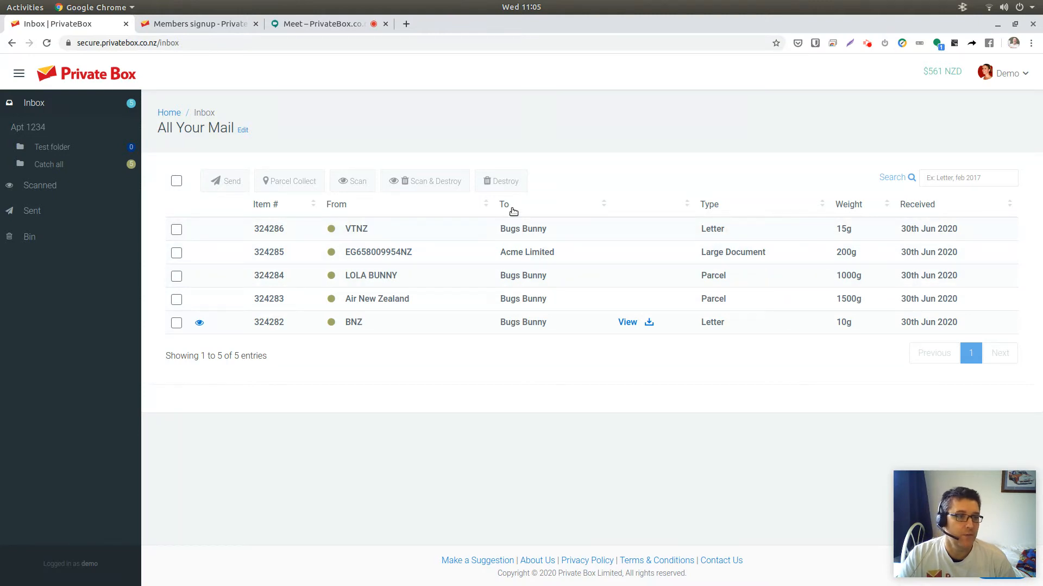
click(500, 207)
drag(500, 207, 528, 350)
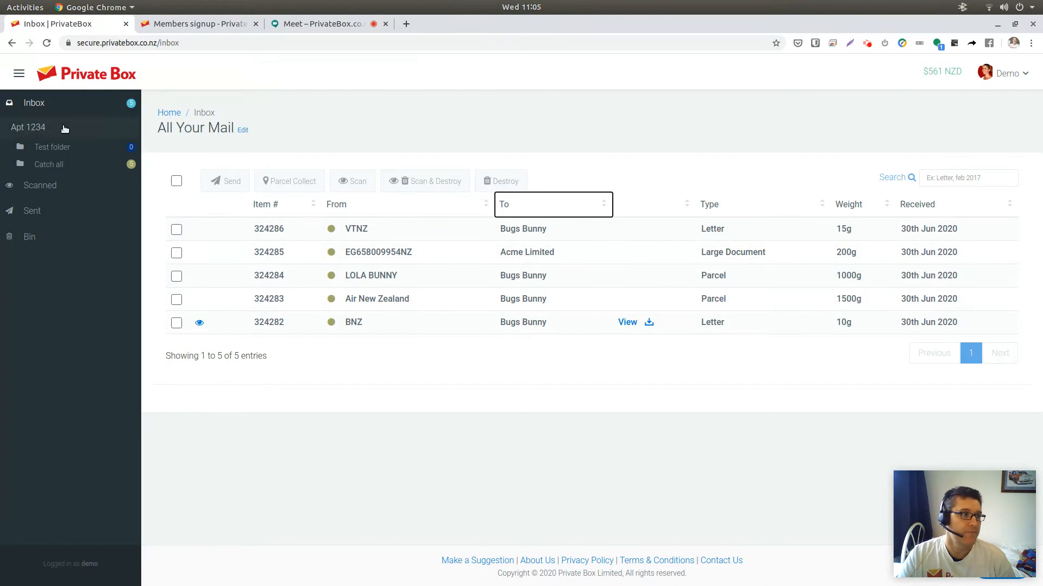
- Browse the Apt 1234 mailbox, its Test folder and Catch all folder, then return to the inbox
click(40, 129)
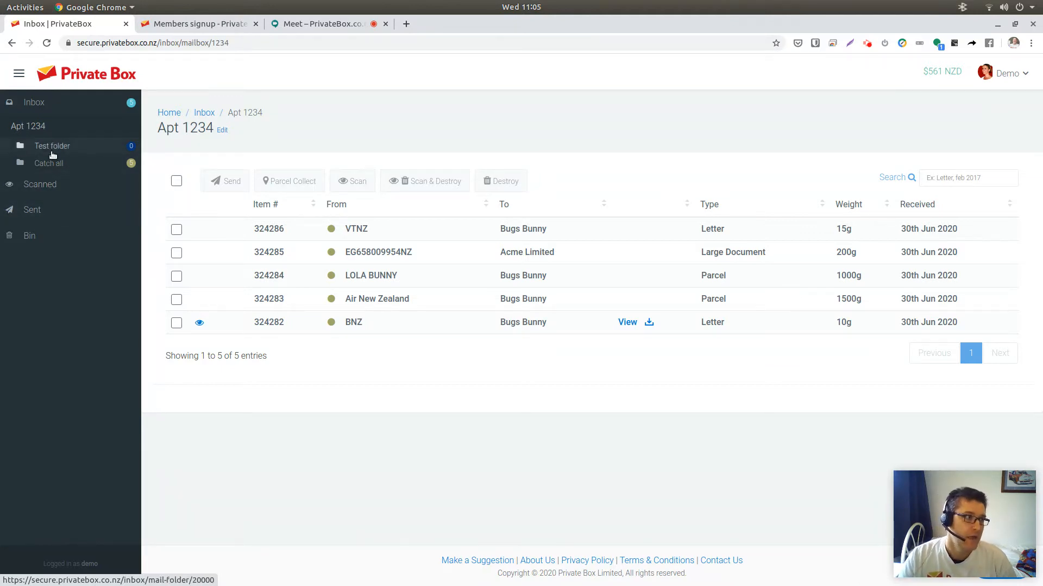
click(51, 151)
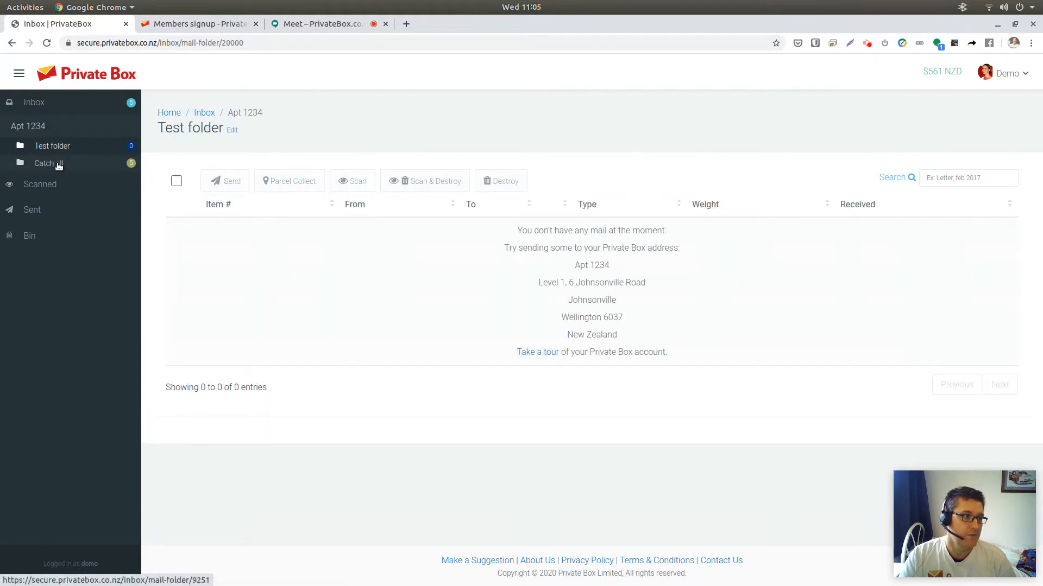
click(58, 163)
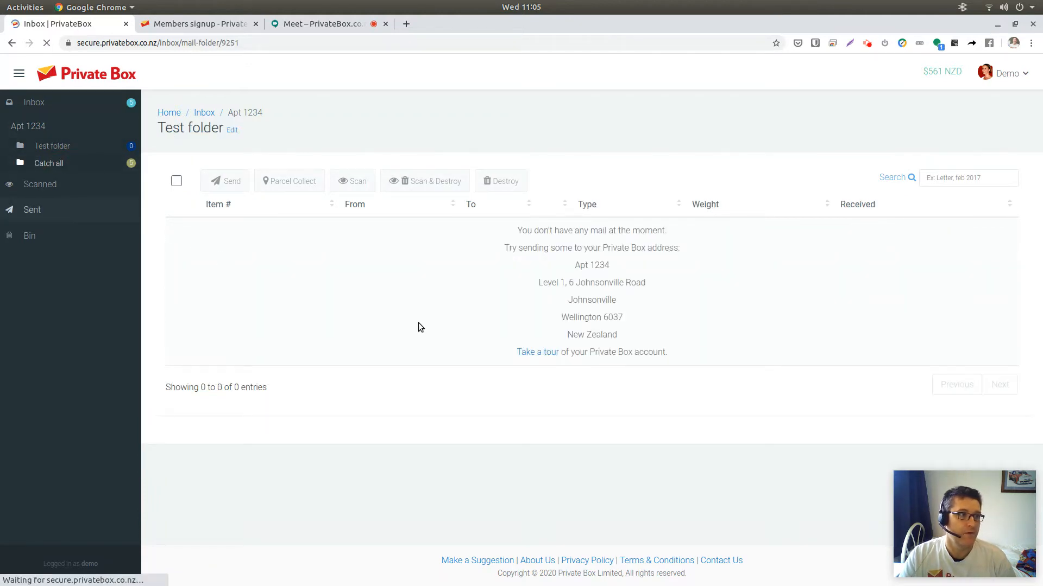
click(204, 117)
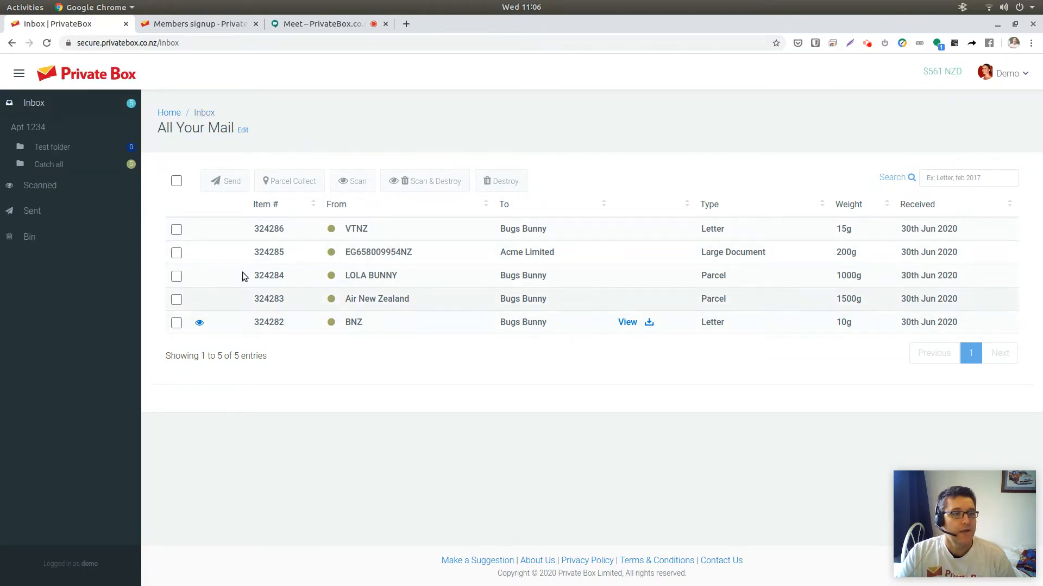
- Select the VTNZ letter and open Parcel Collect for it
click(177, 231)
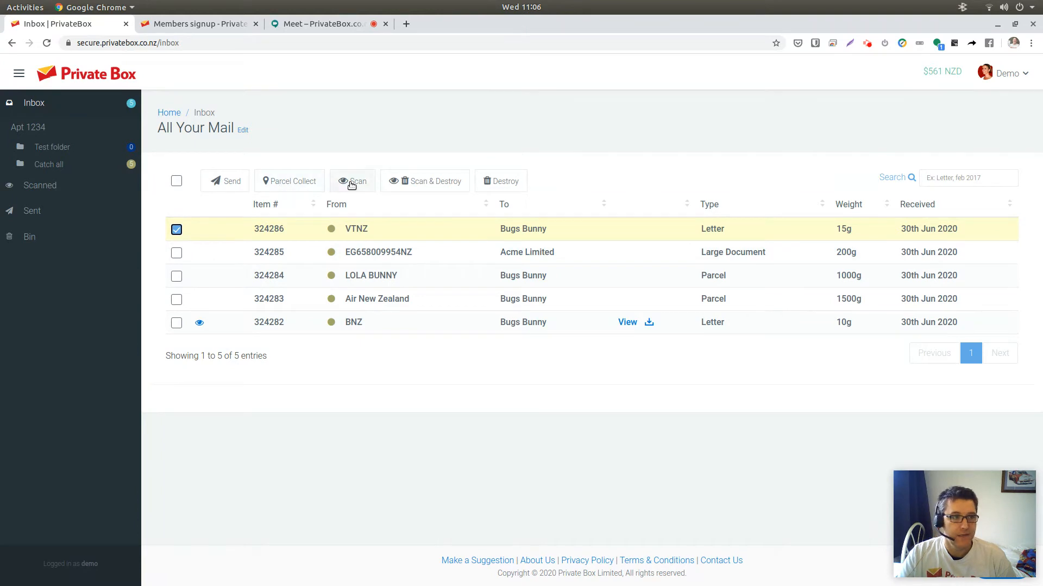
click(275, 183)
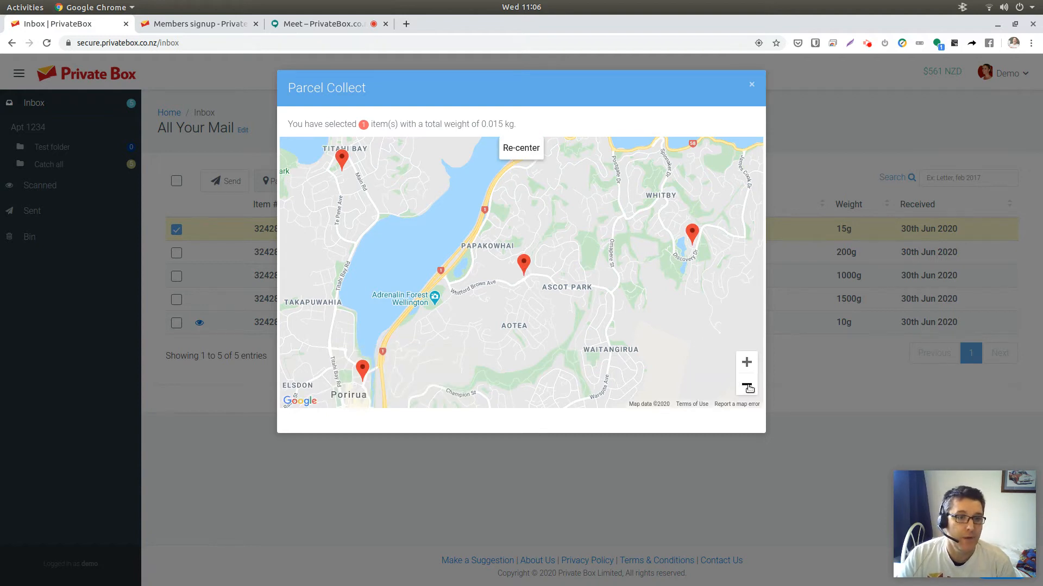
- Zoom out and pan the parcel collection map to survey pickup points across New Zealand, then close it
click(746, 385)
click(747, 386)
click(747, 386)
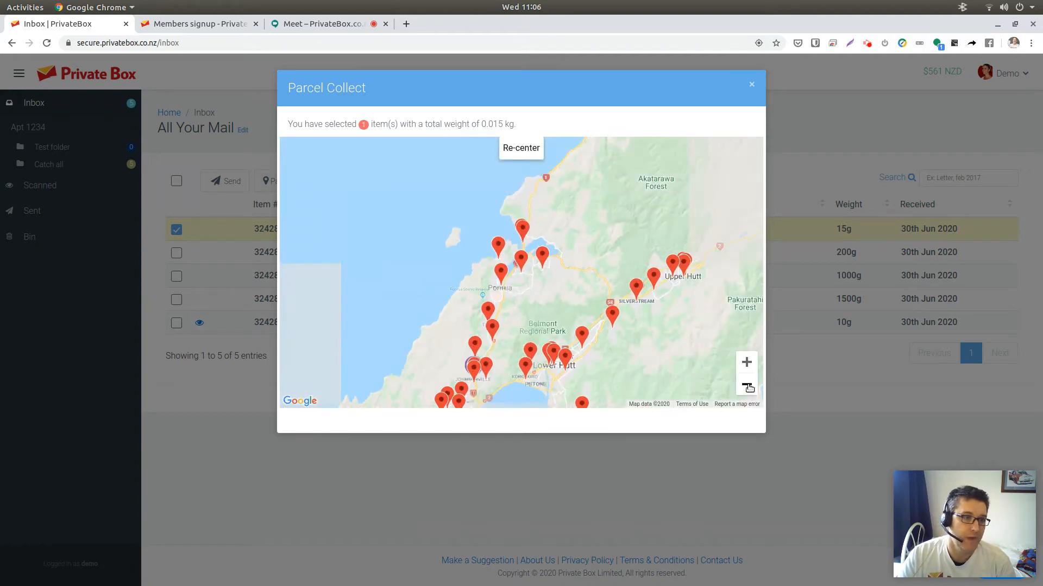
click(747, 386)
click(747, 387)
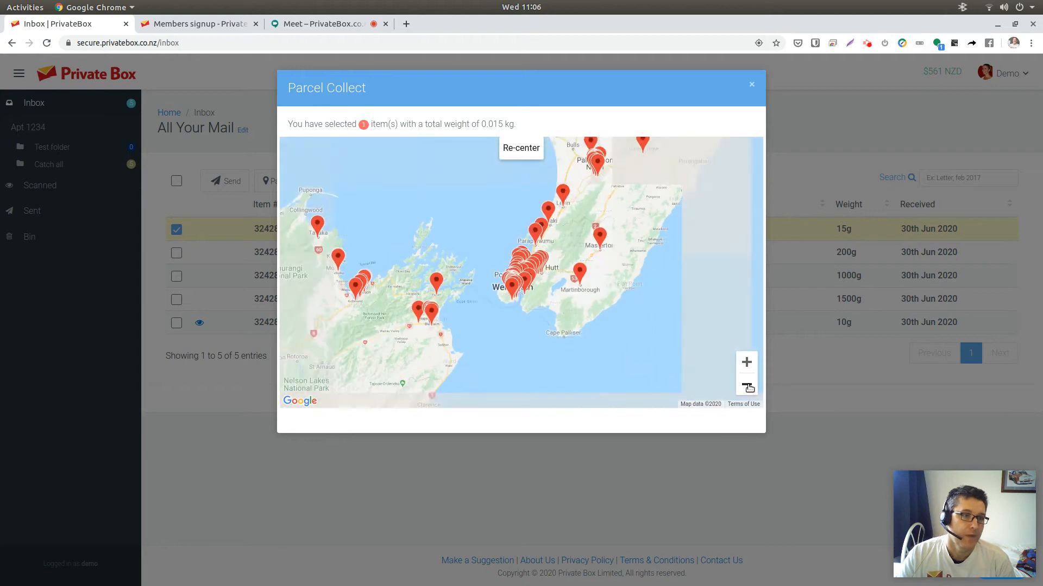
click(747, 386)
click(747, 387)
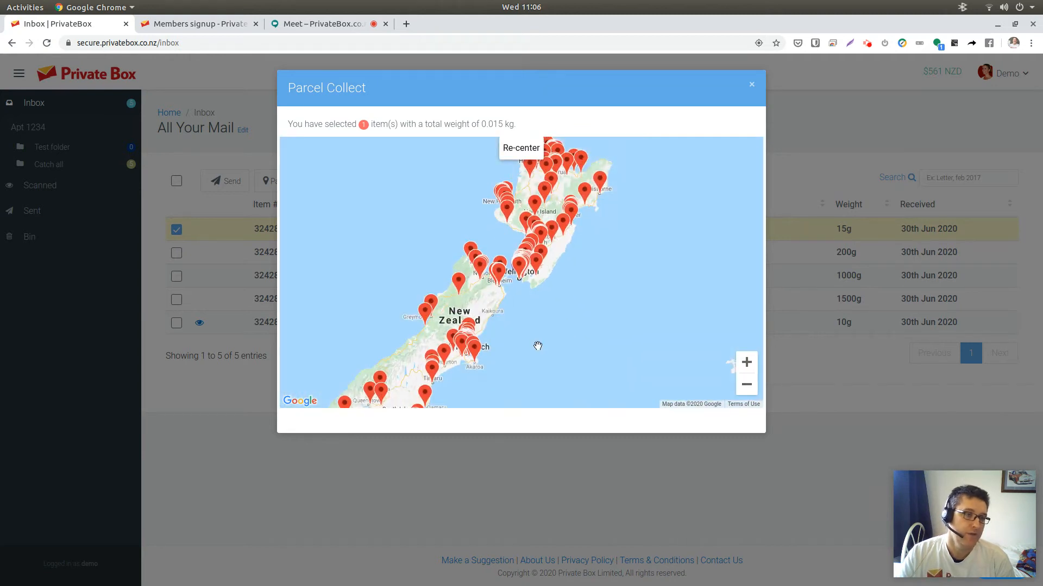
drag(538, 346, 633, 277)
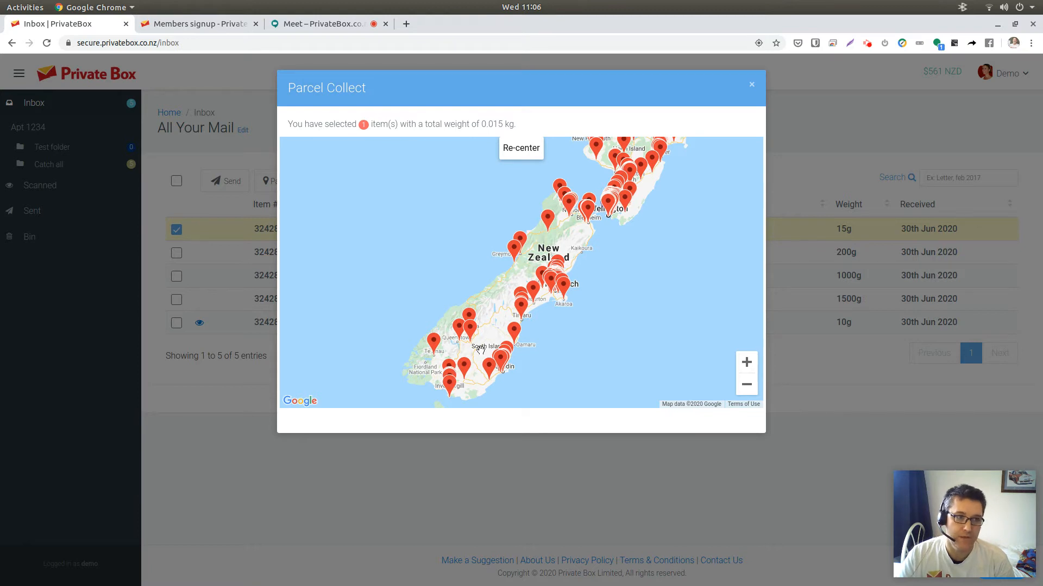
scroll(538, 305, up, 1)
scroll(538, 306, up, 3)
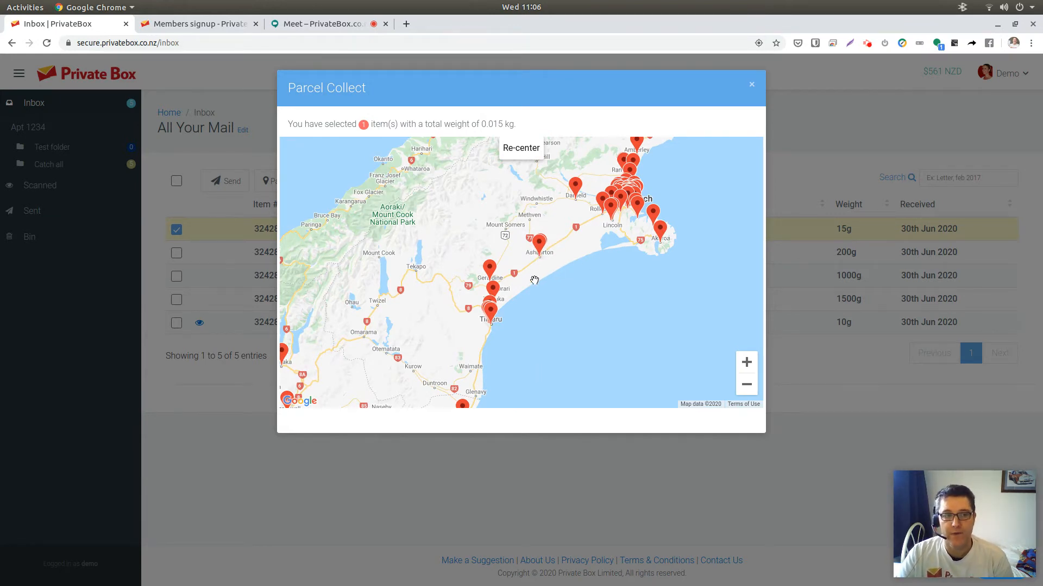
click(752, 86)
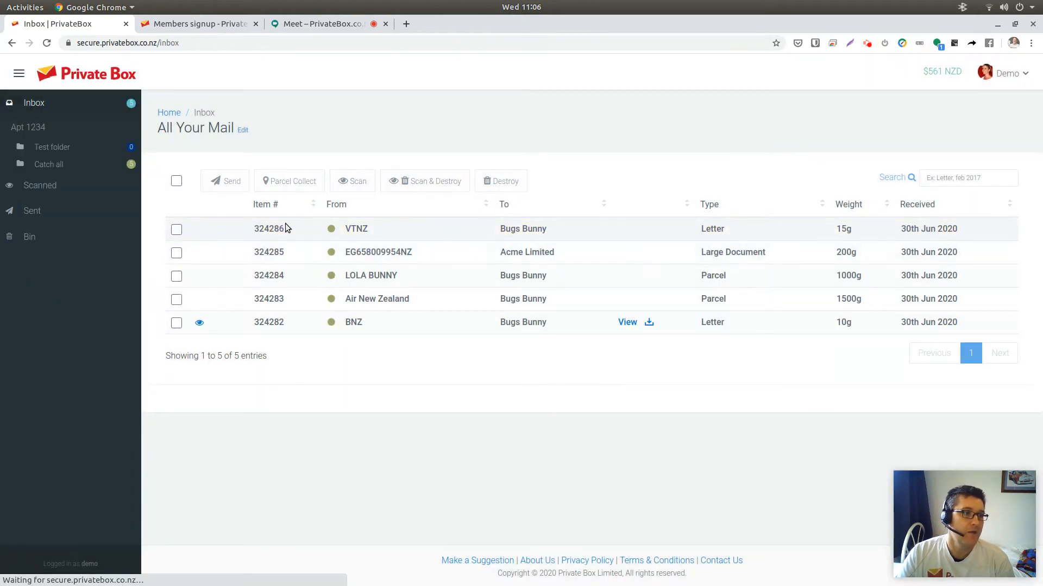
- Select the VTNZ letter, then open the scanned BNZ letter's PDF in a new tab and close it
click(177, 229)
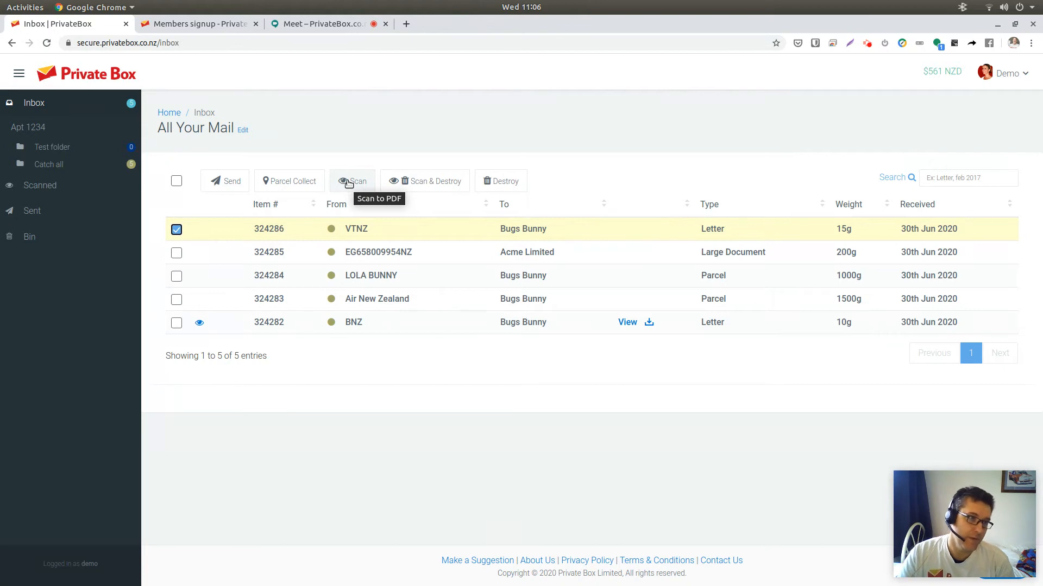
click(628, 324)
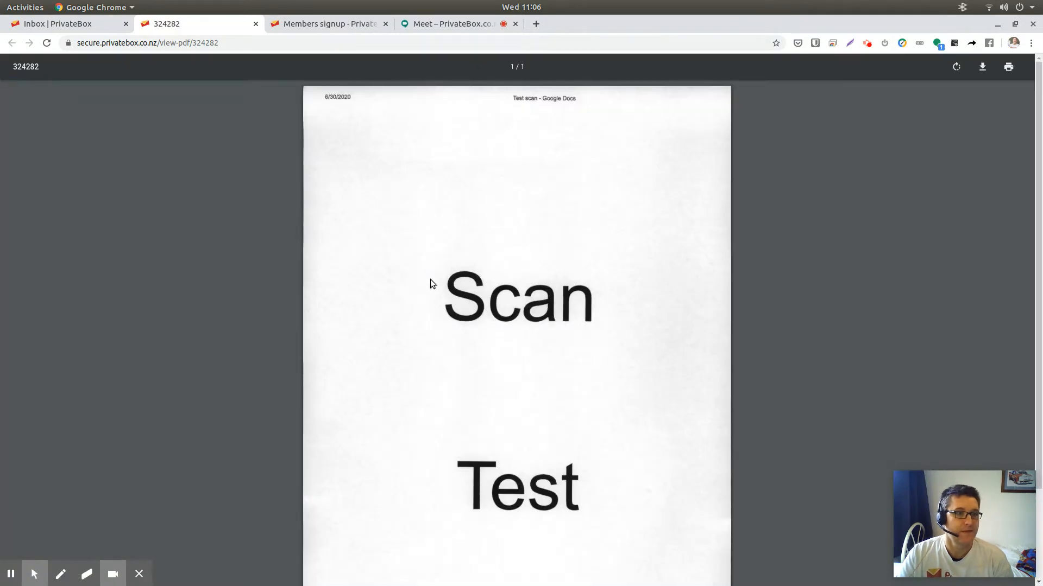
scroll(548, 356, down, 3)
scroll(454, 260, up, 3)
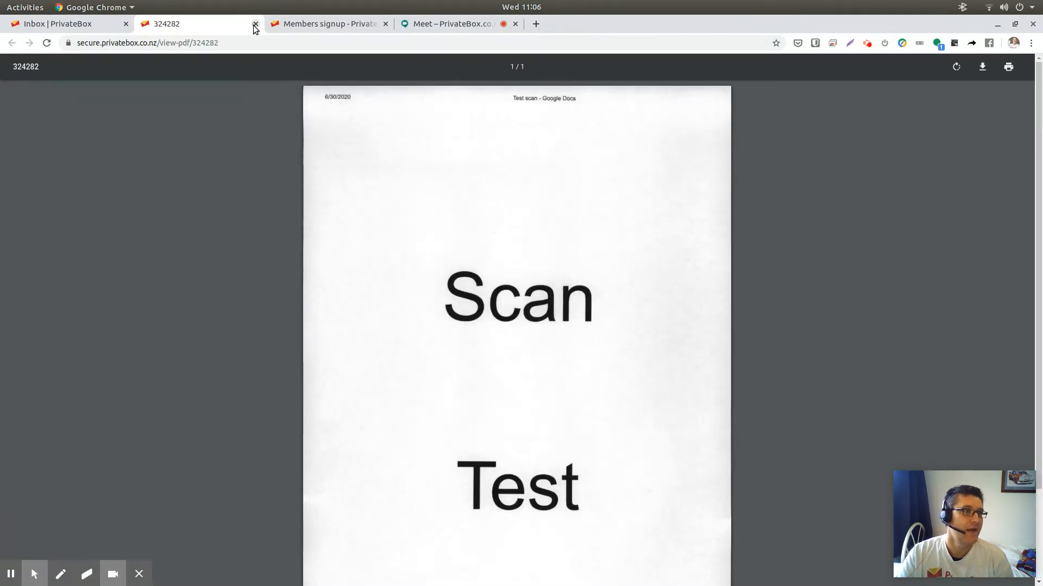
click(256, 24)
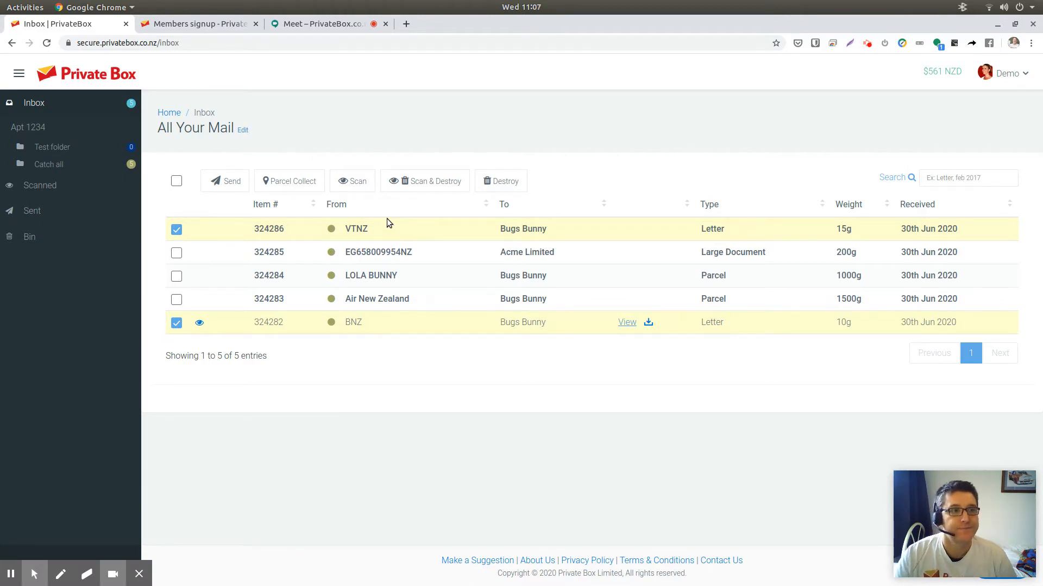
- Start Scan & Destroy for the selected items and cancel the dialog
click(444, 184)
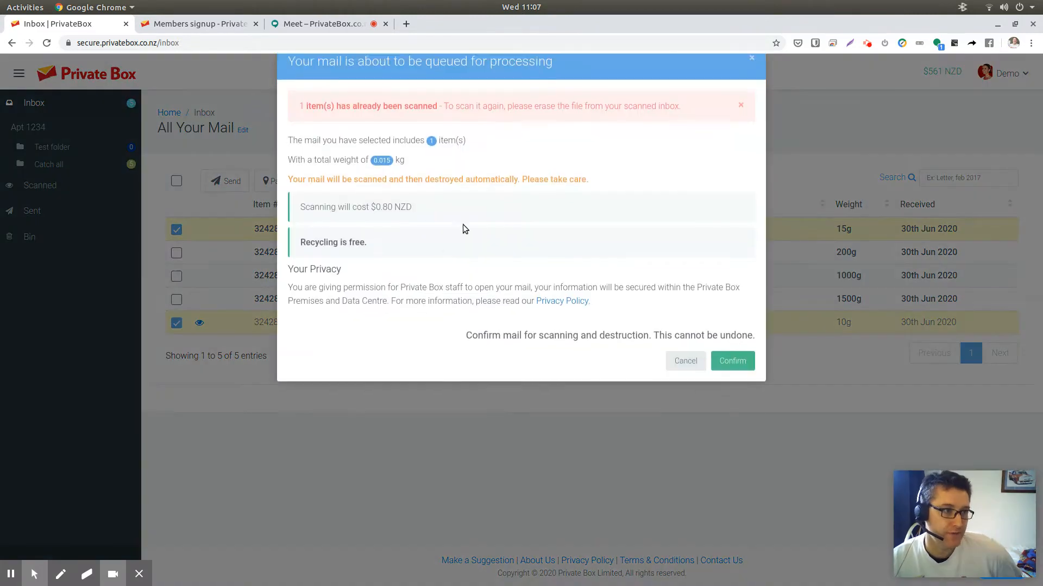
click(684, 389)
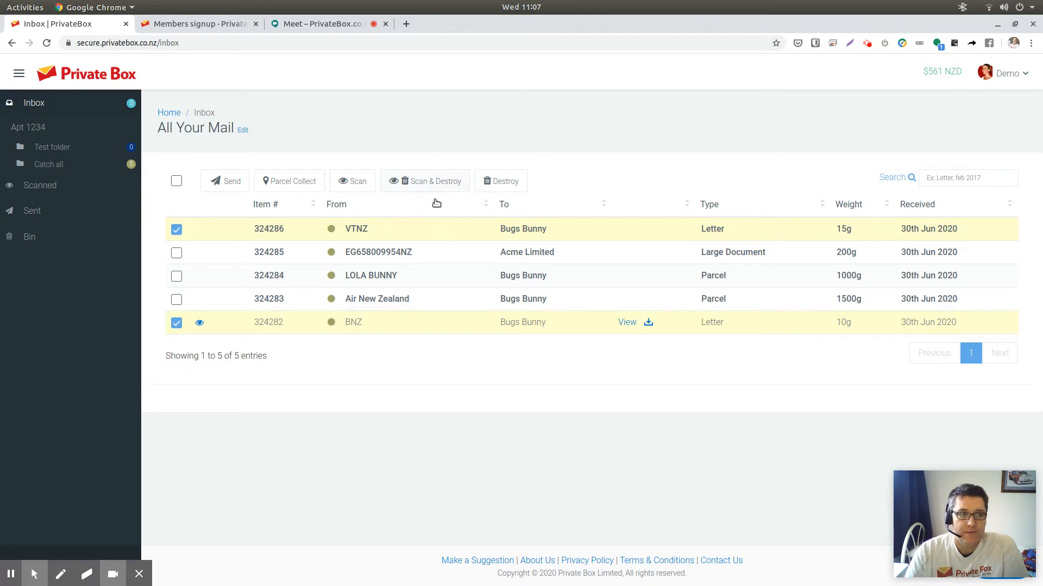
- Open the Scanned mail list and toggle the BNZ item's checkbox on and off
click(44, 189)
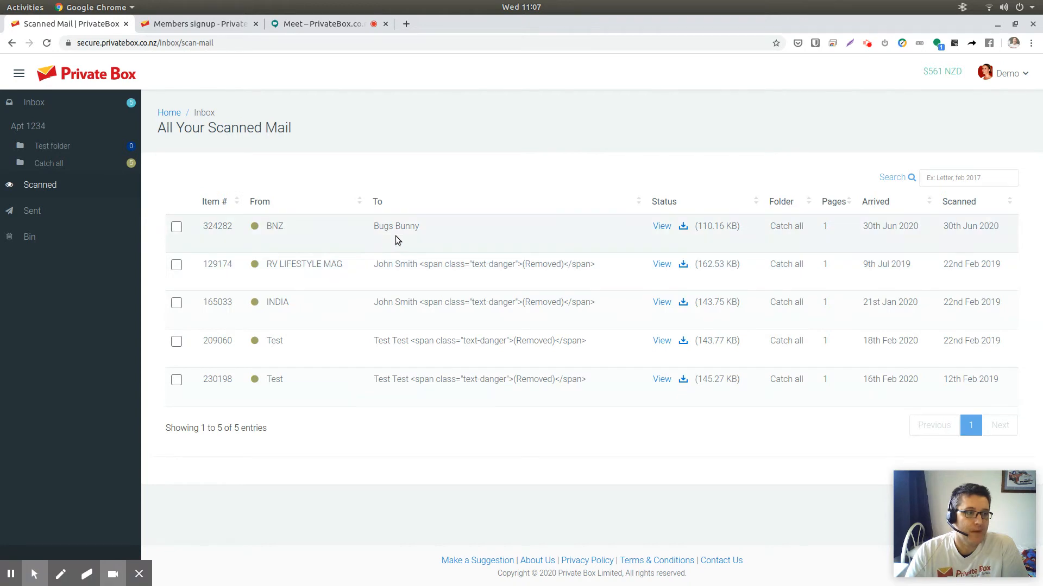
click(176, 227)
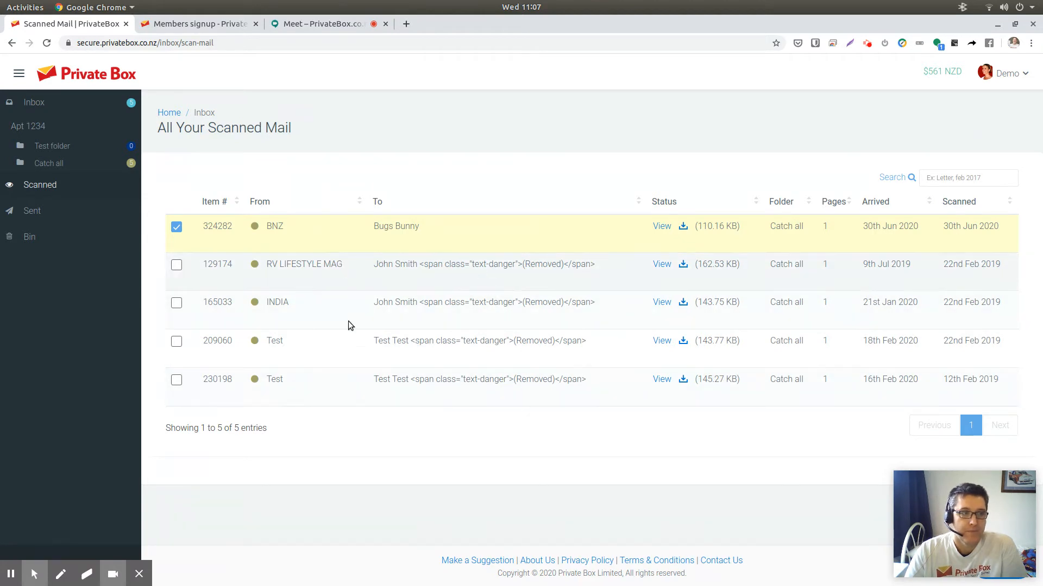
click(177, 228)
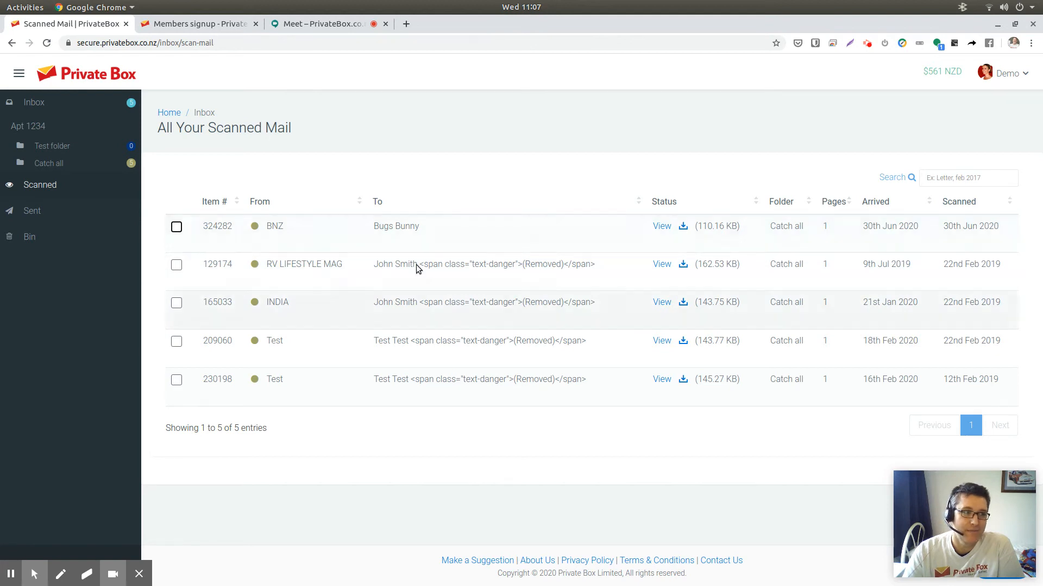
- Return to the Inbox and toggle the VTNZ letter's checkbox on and off
click(37, 103)
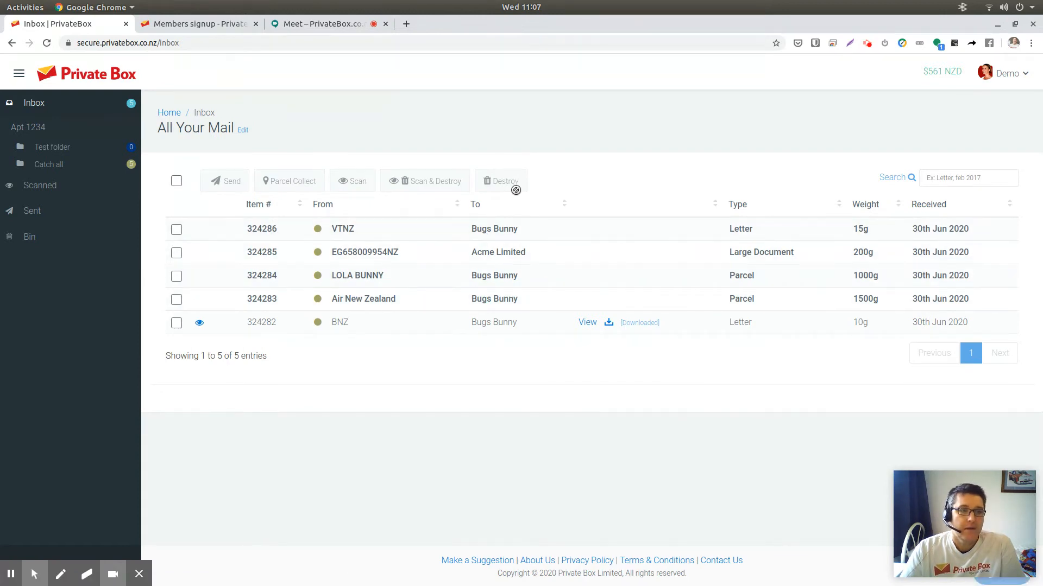
click(176, 229)
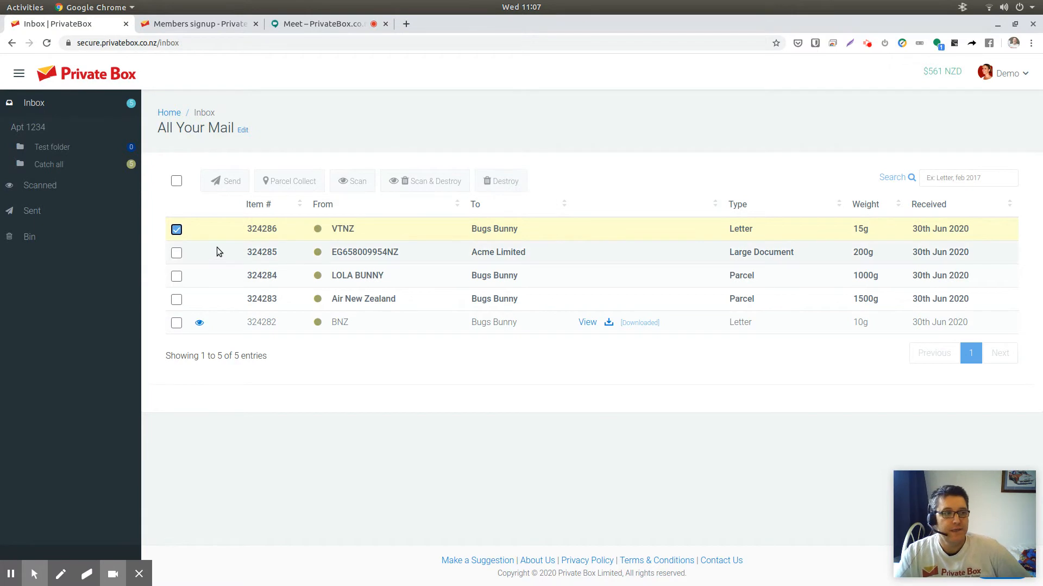
click(176, 230)
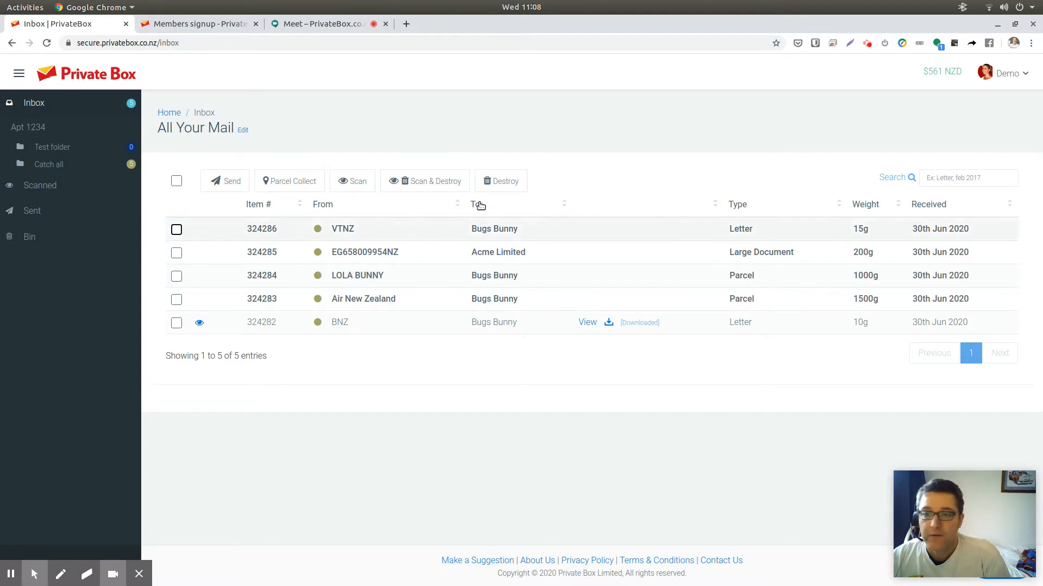
- Open the Apt 1234 mailbox view and its Edit page for managing the mailbox
click(243, 131)
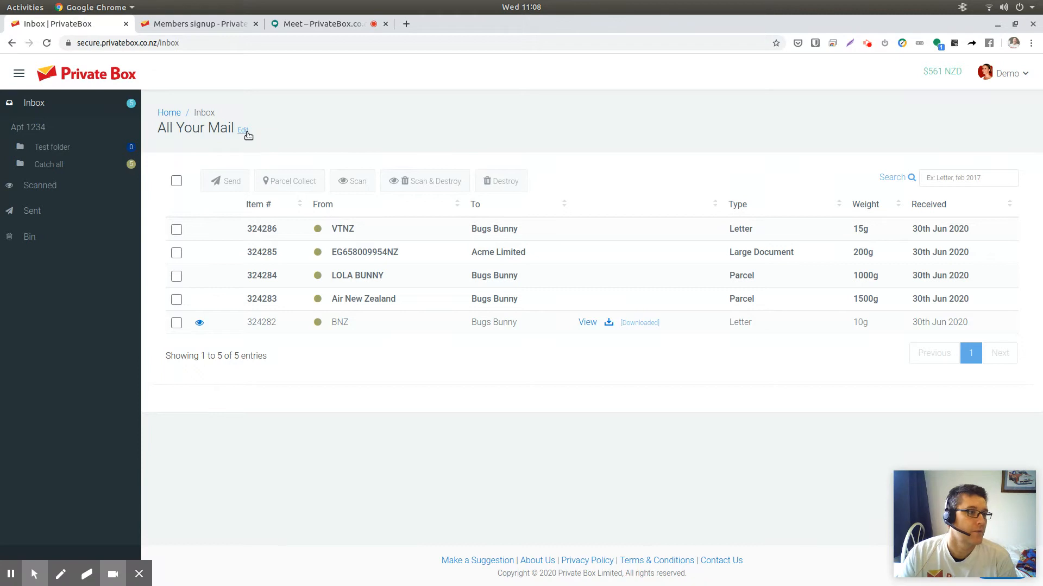
click(26, 127)
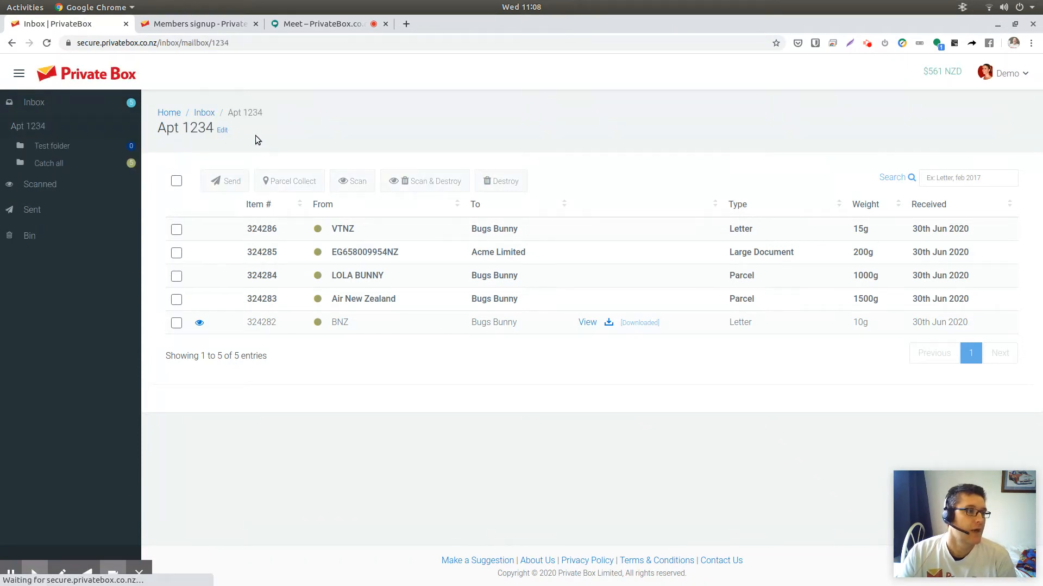
click(223, 131)
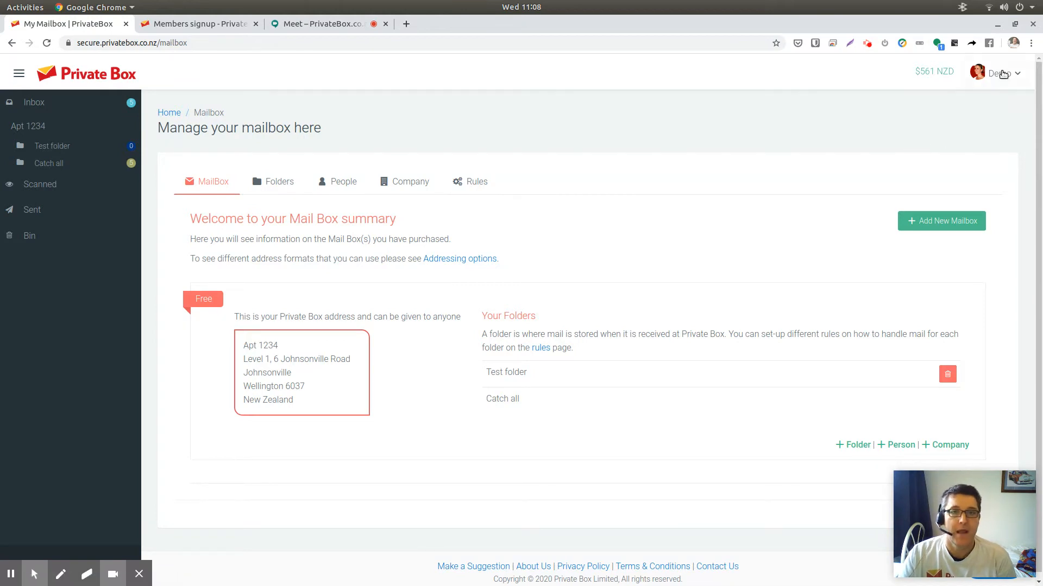
- Open and close the account menu, then highlight the full Private Box mailbox address
click(1003, 74)
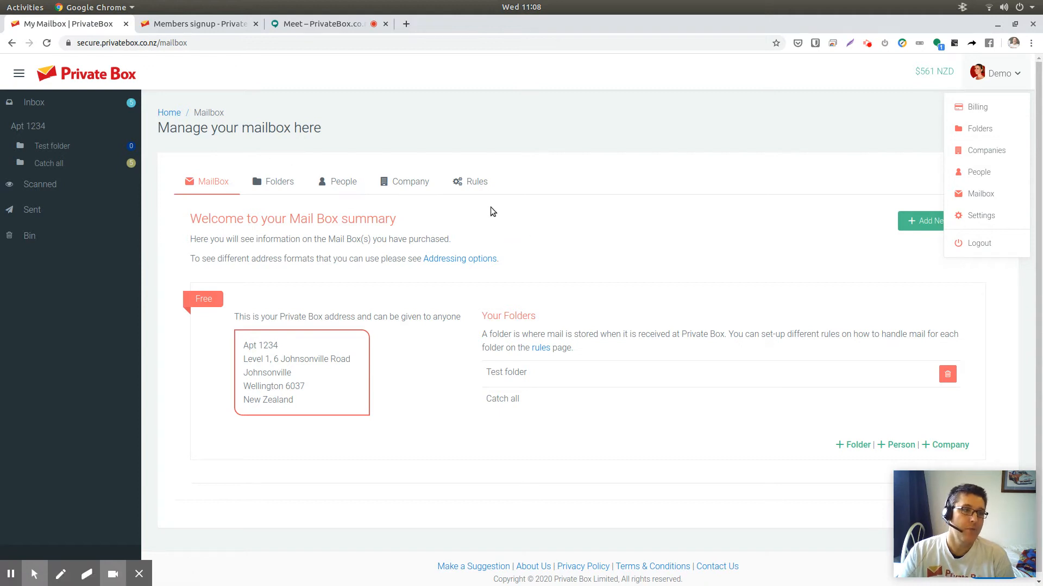
click(572, 232)
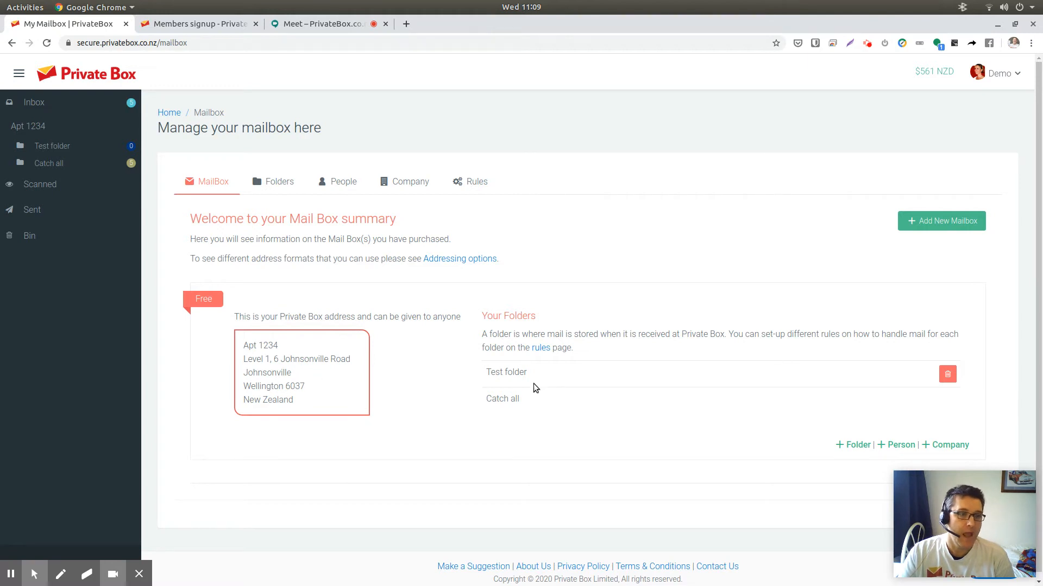
scroll(821, 381, down, 1)
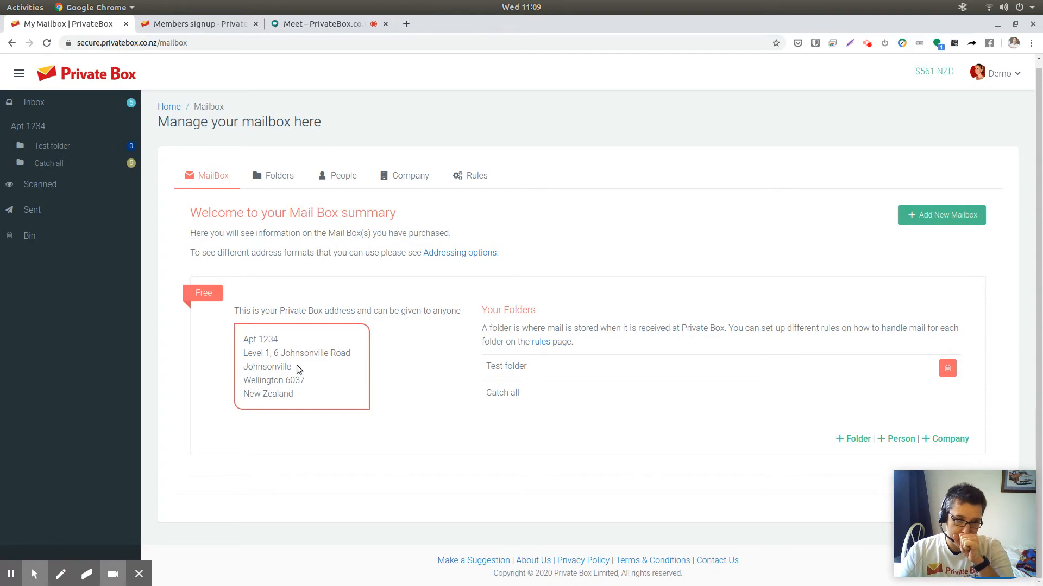
drag(243, 338, 295, 397)
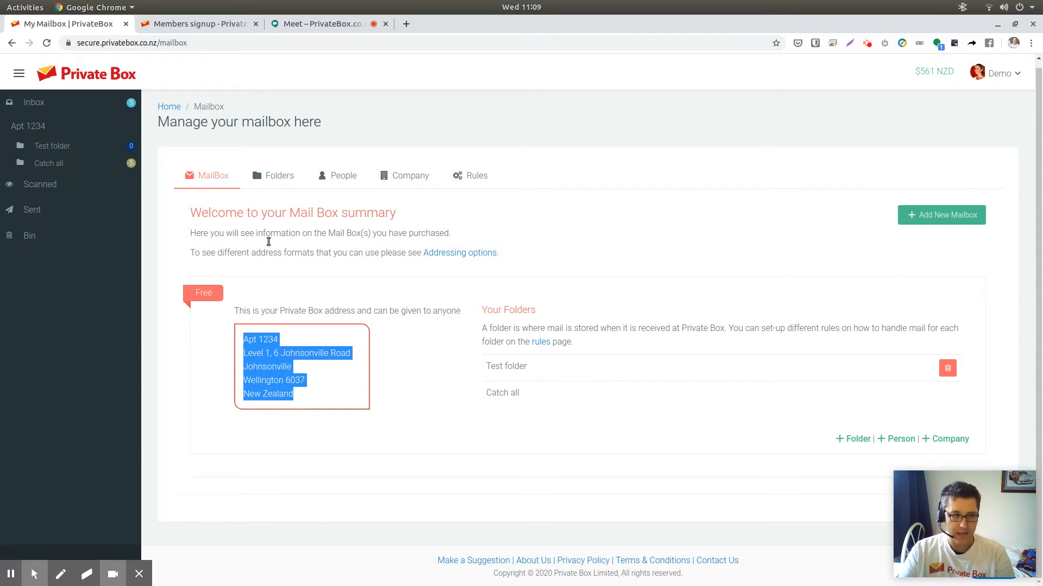
- Switch to the signup tab to view the Private Box address options list, then return to the mailbox tab
click(210, 23)
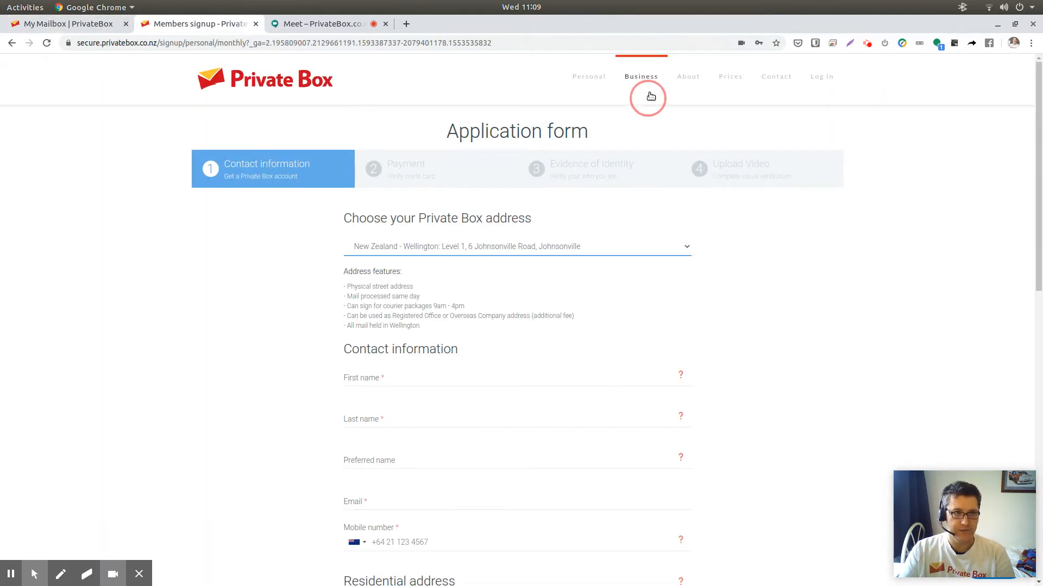
click(548, 247)
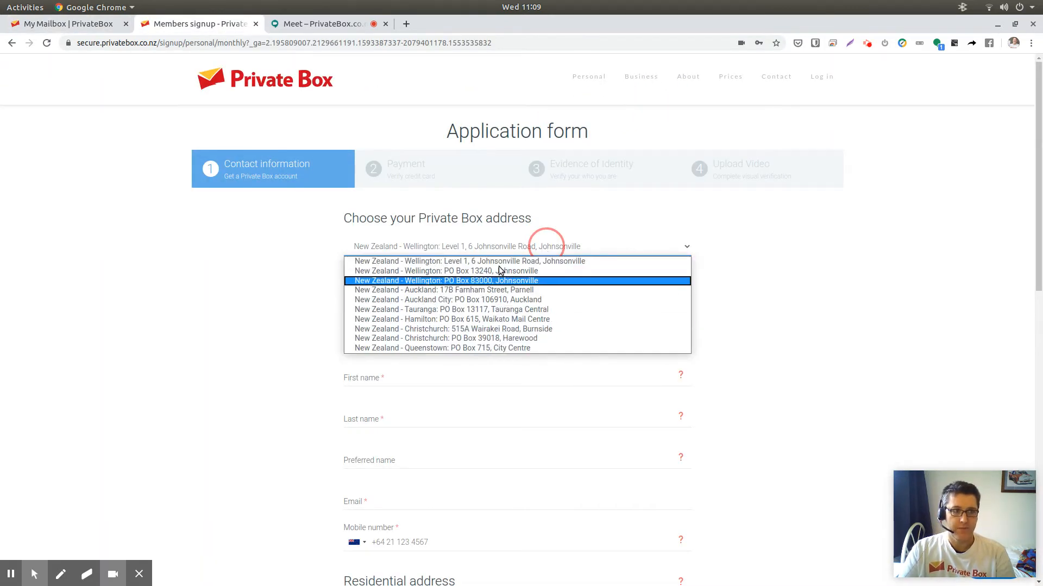
click(264, 228)
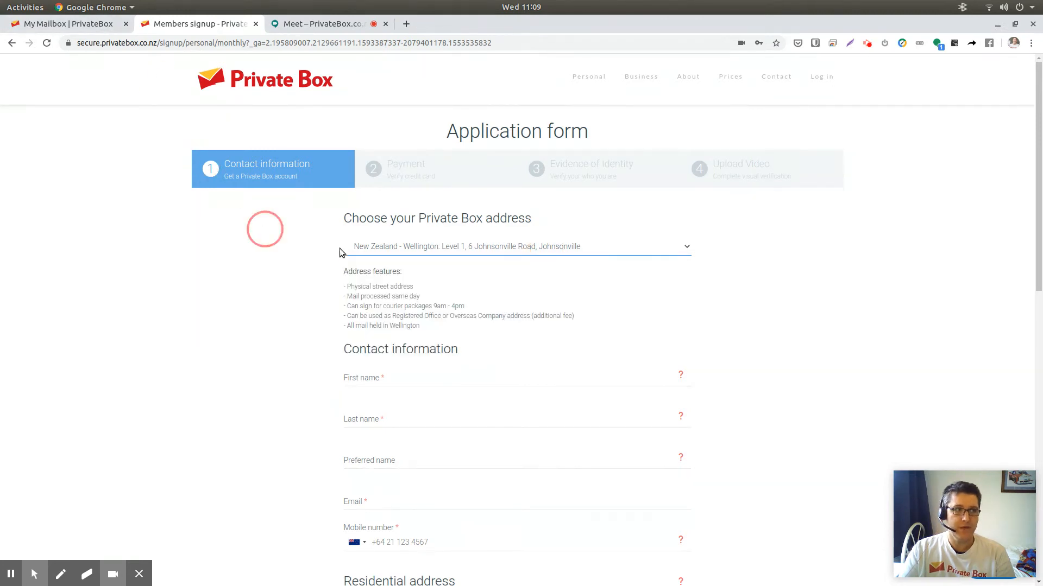
click(69, 24)
- Highlight the Apt 1234 line of the address, then open the Folders tab to review the folder list
click(289, 349)
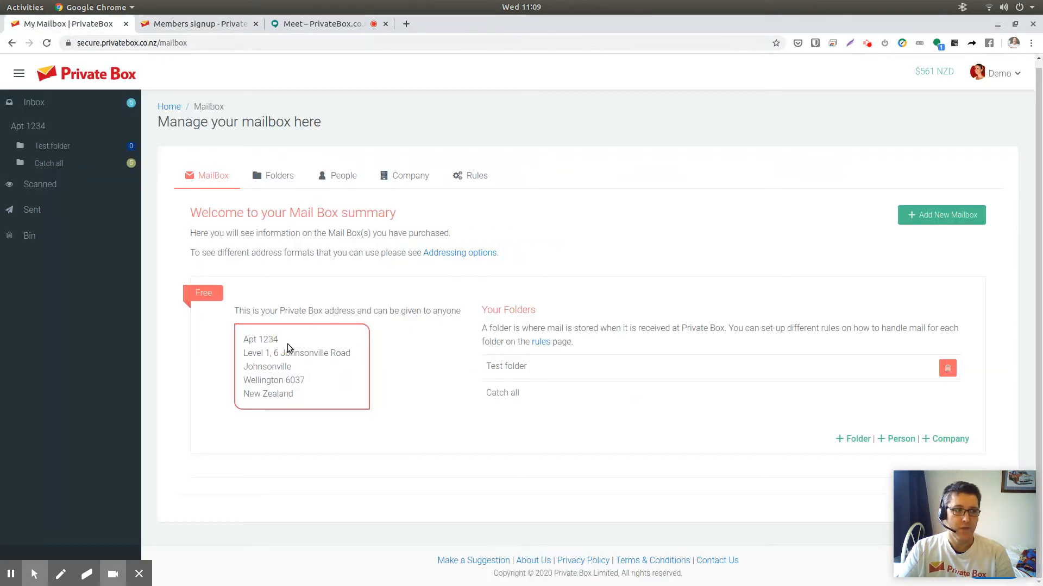
drag(281, 340, 242, 340)
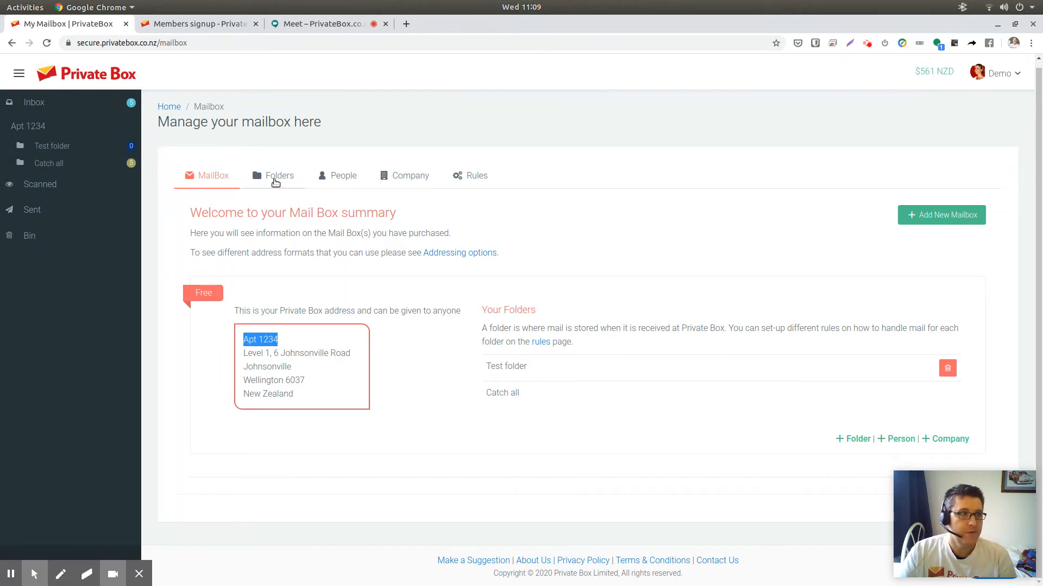
click(290, 177)
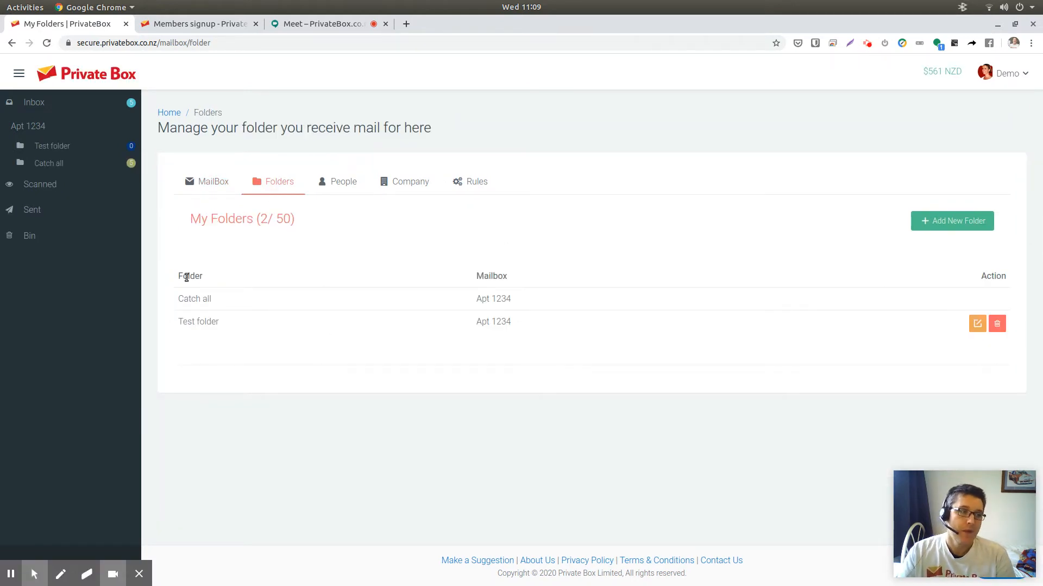
click(390, 341)
drag(393, 341, 477, 331)
click(235, 249)
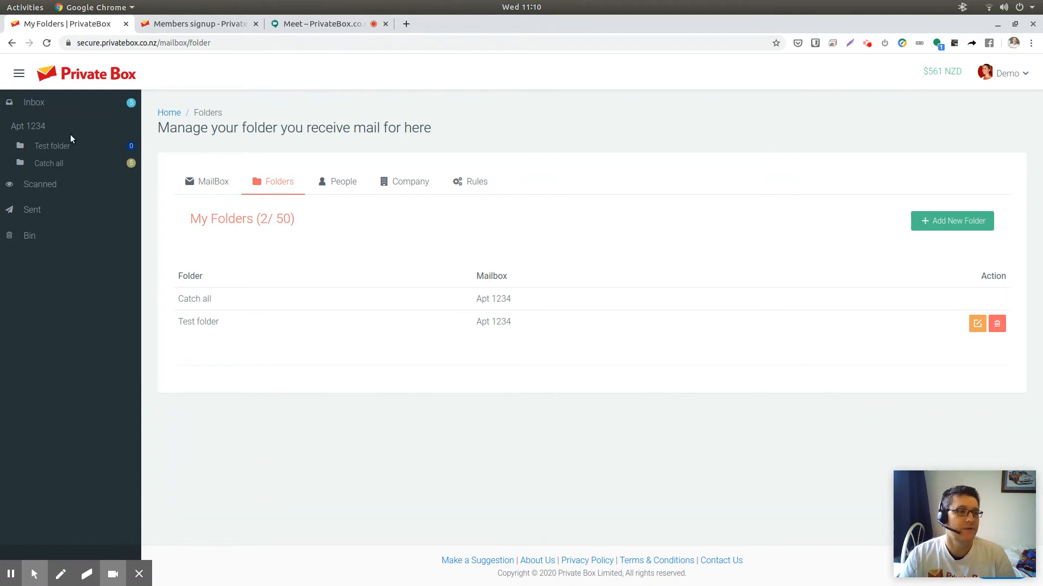
- Open the People tab and start adding a person with default mailbox Apt 1234 and mail folder Catch all
click(347, 179)
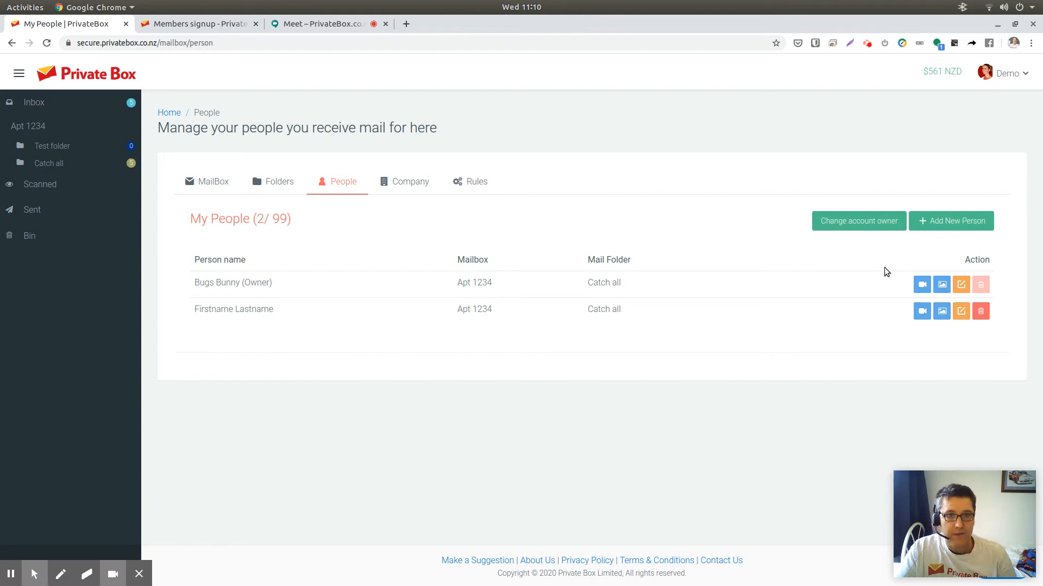
click(941, 224)
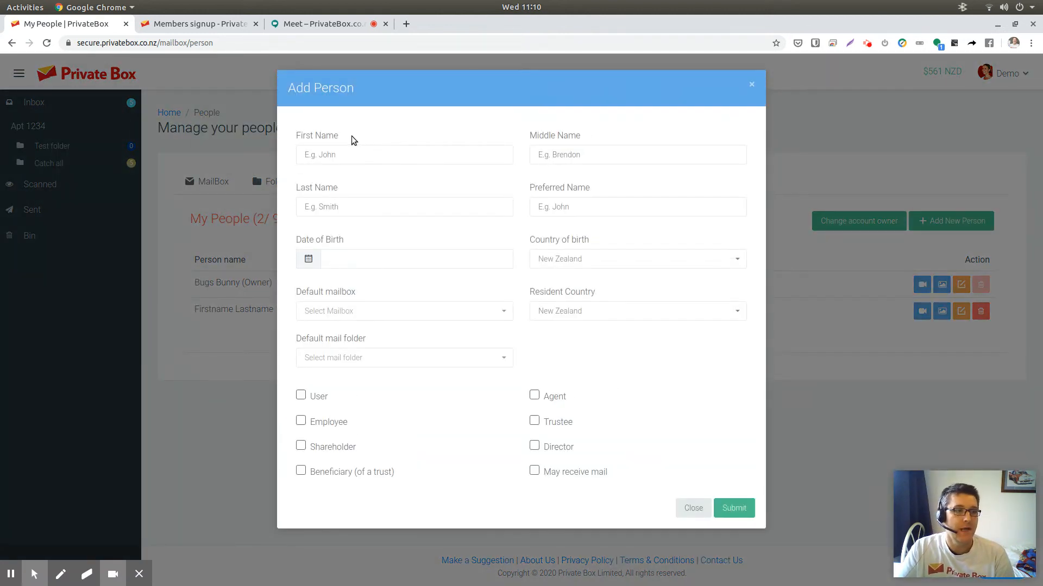
click(374, 157)
click(355, 209)
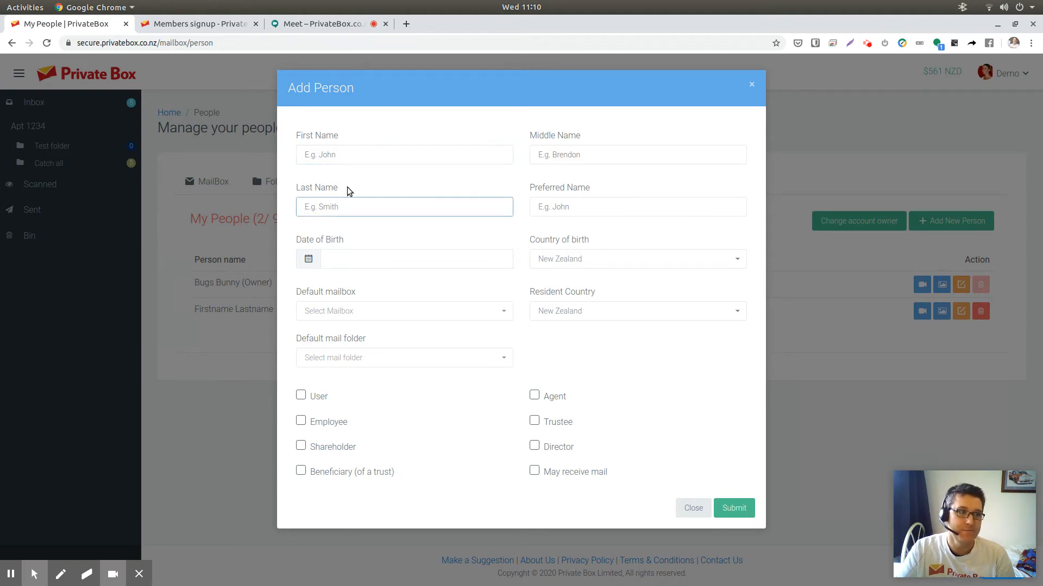
click(361, 310)
click(358, 354)
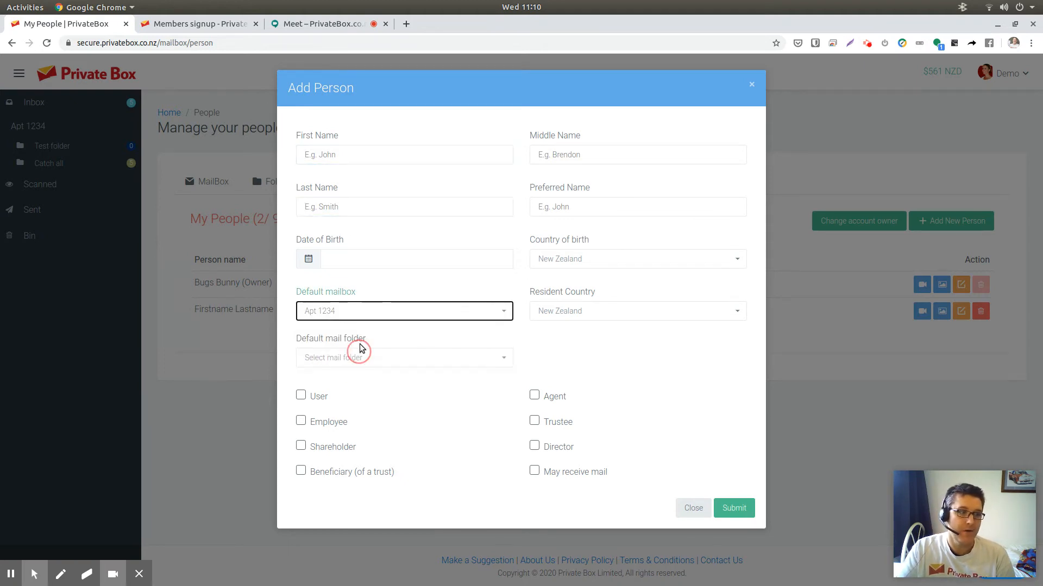
- Enter first name Donald and last name Duck for the new person and submit the form
click(361, 157)
click(356, 212)
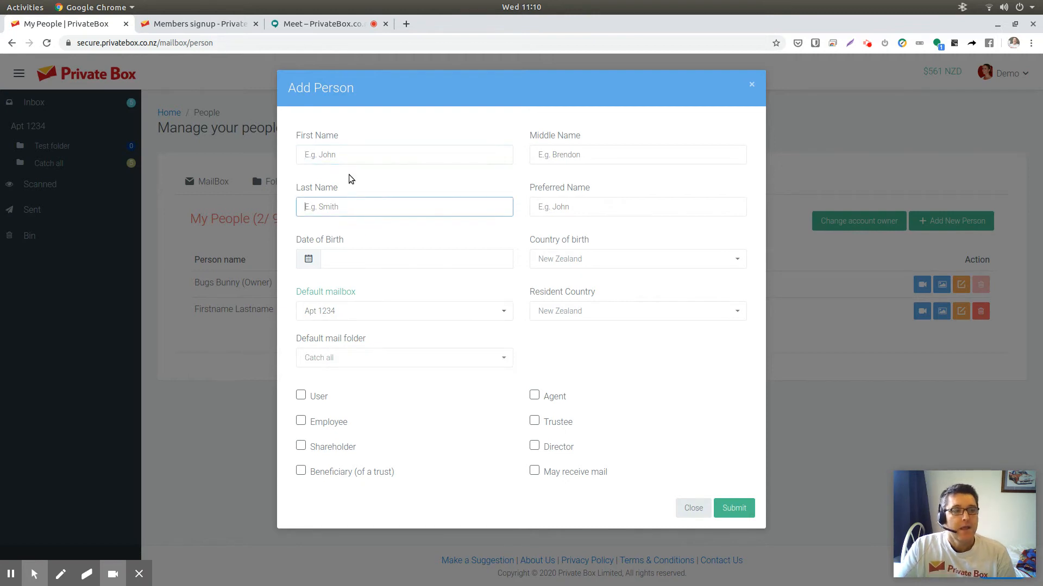
click(347, 158)
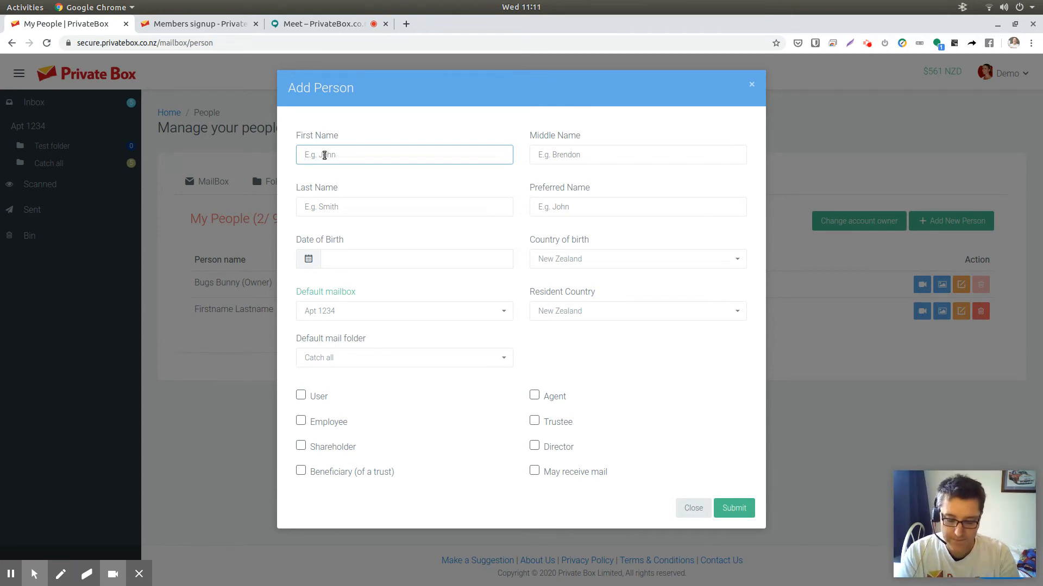
text(Donald)
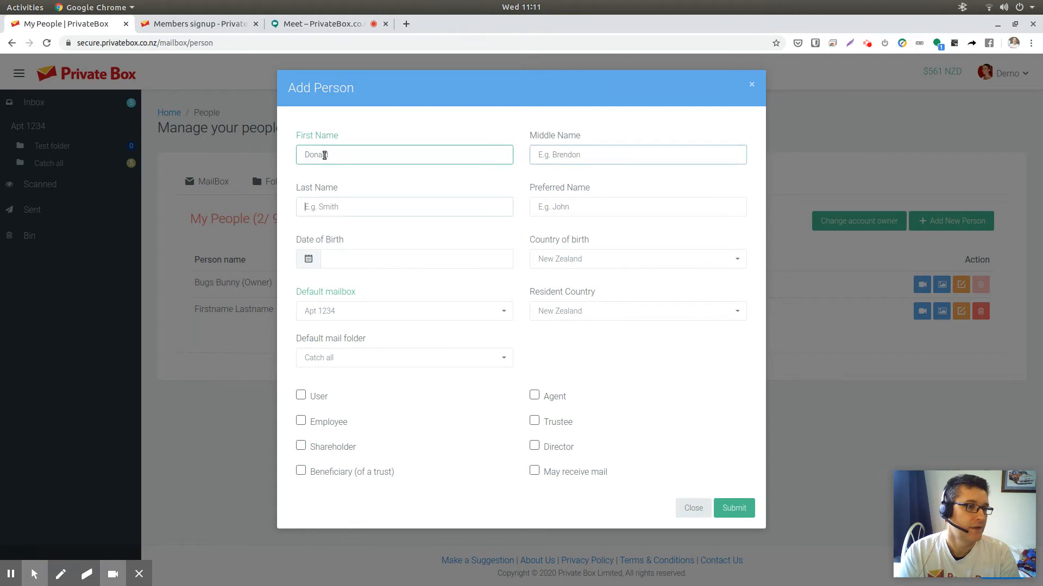
key(Tab)
text(Duck)
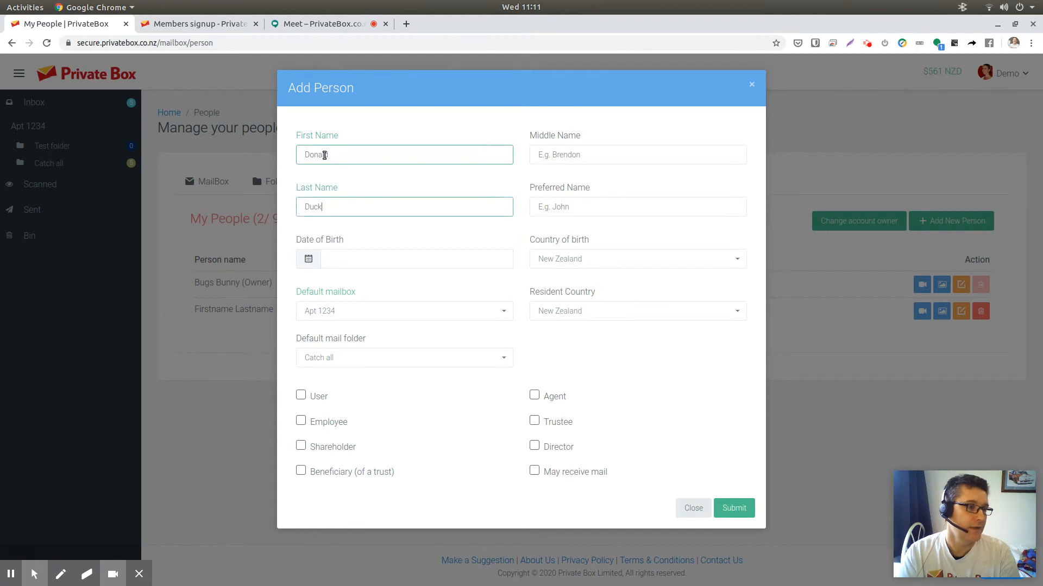
click(734, 508)
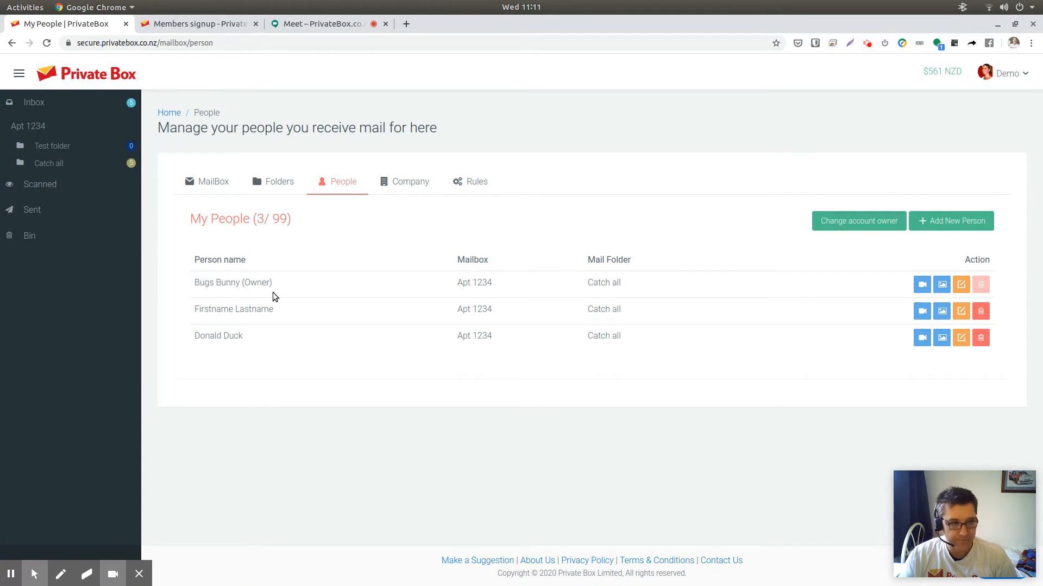
- Highlight the apartment number on the mailbox summary, then highlight Donald Duck in the People list
click(220, 182)
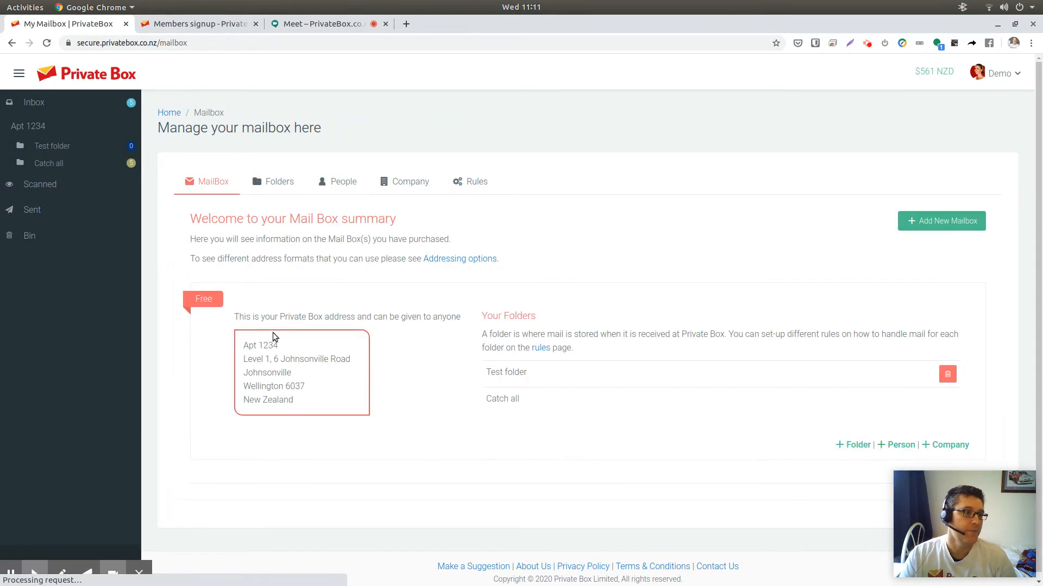
double_click(278, 346)
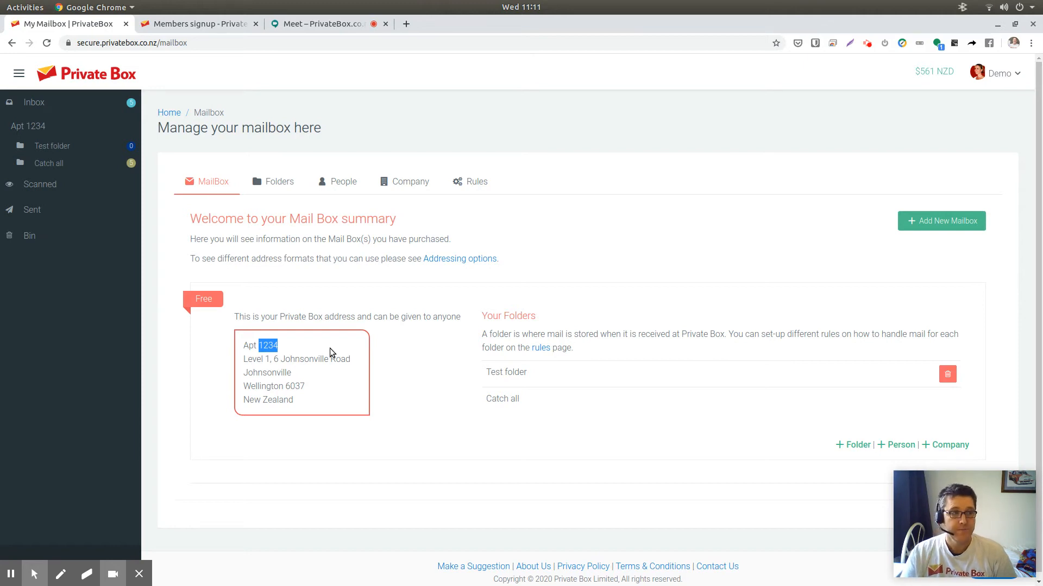
click(336, 185)
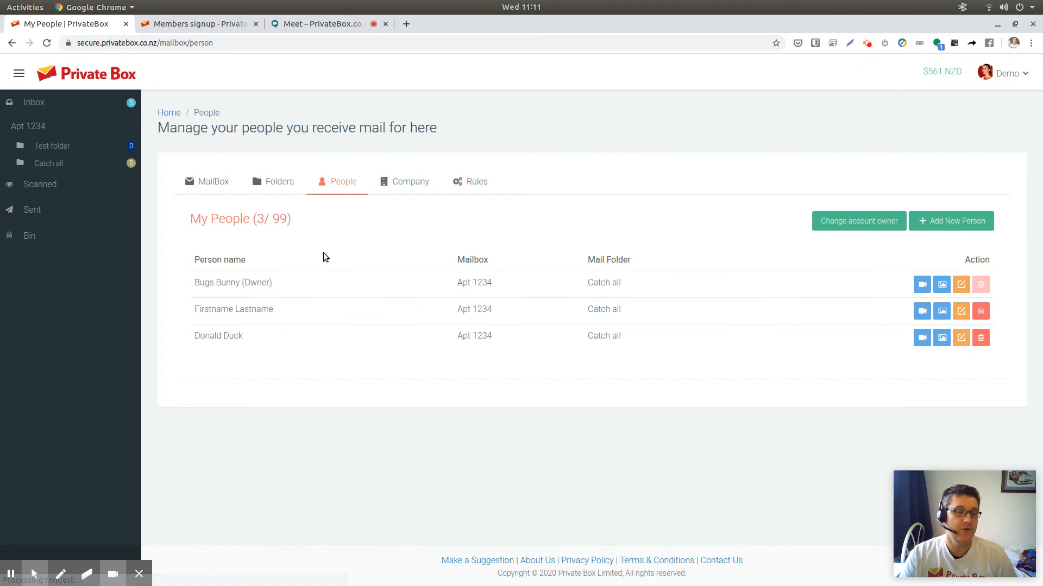
drag(262, 334, 188, 276)
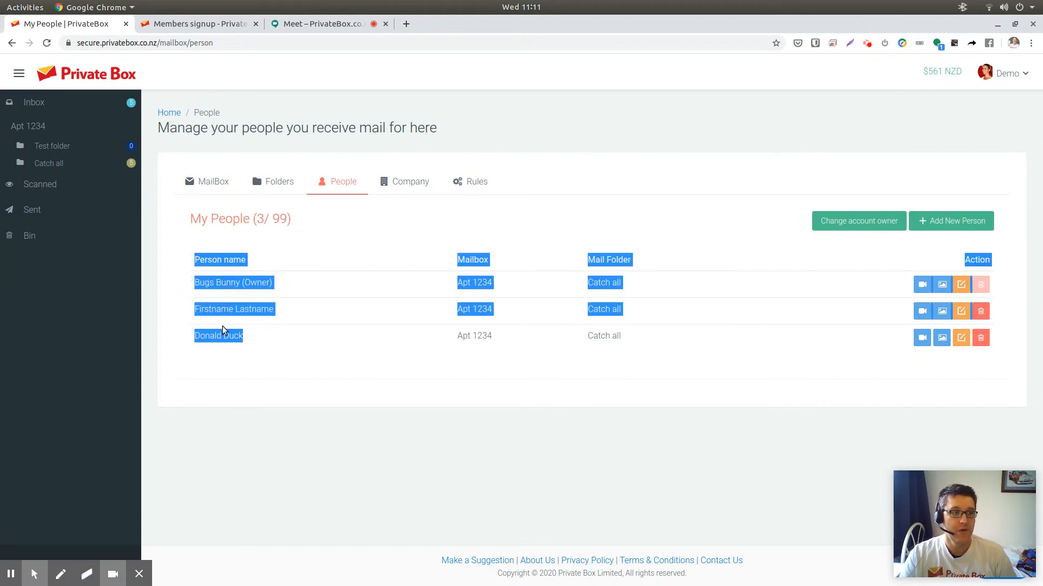
click(261, 337)
drag(263, 337, 194, 336)
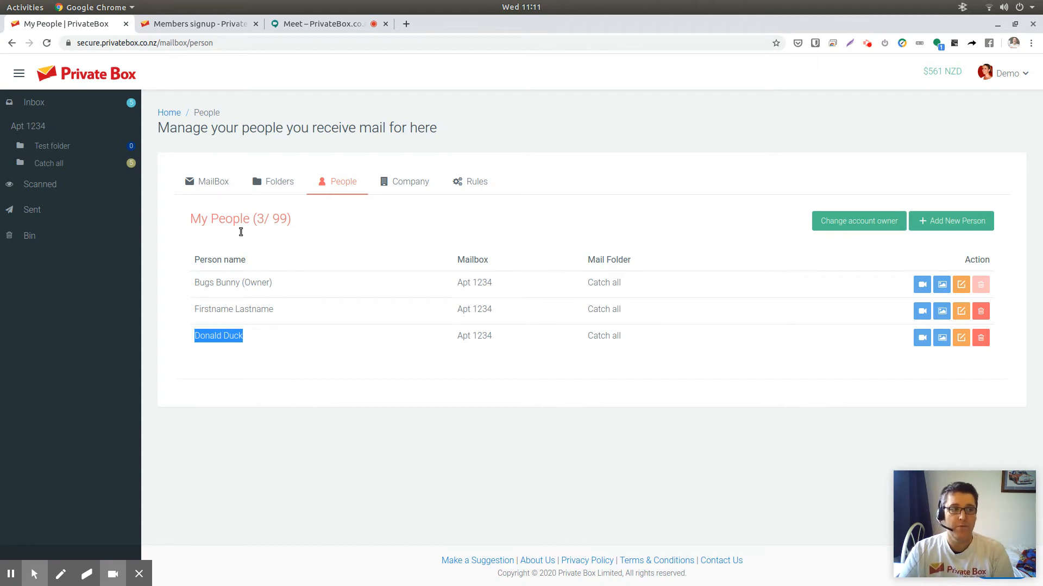
- Open the Company tab and highlight the Registered Office column, then open the Rules tab
click(422, 187)
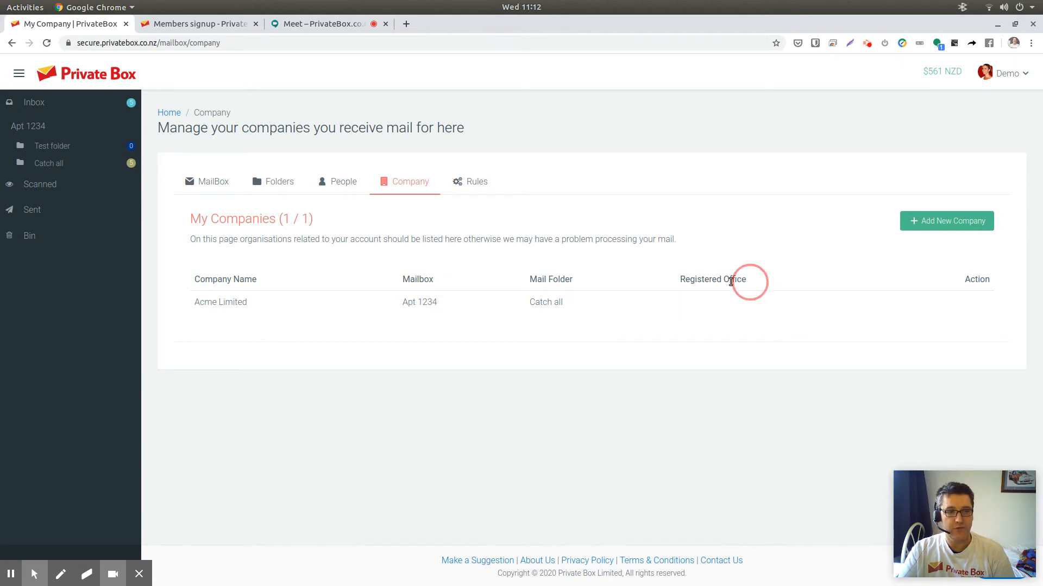
drag(747, 280, 679, 280)
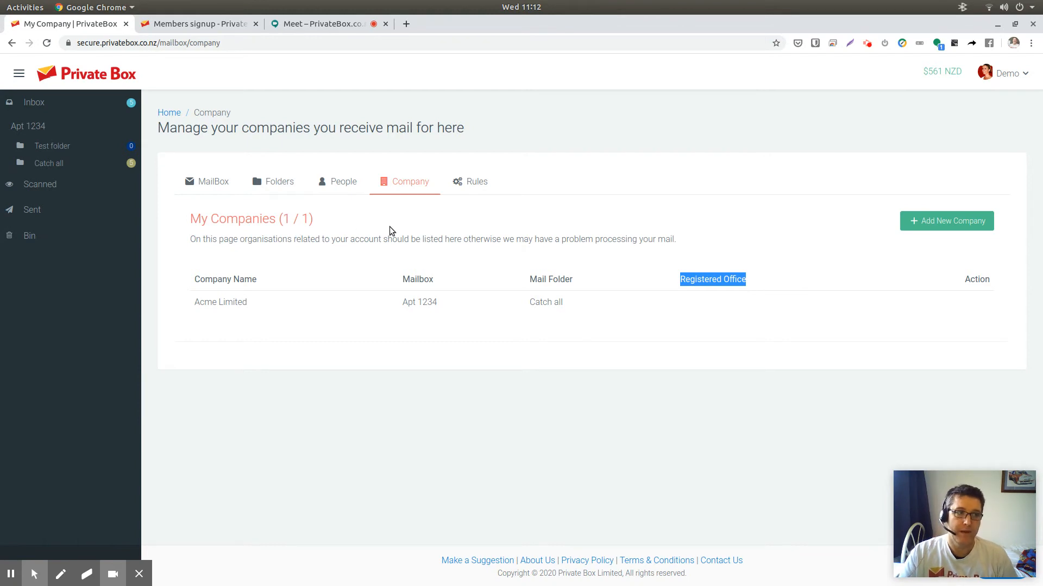
click(337, 182)
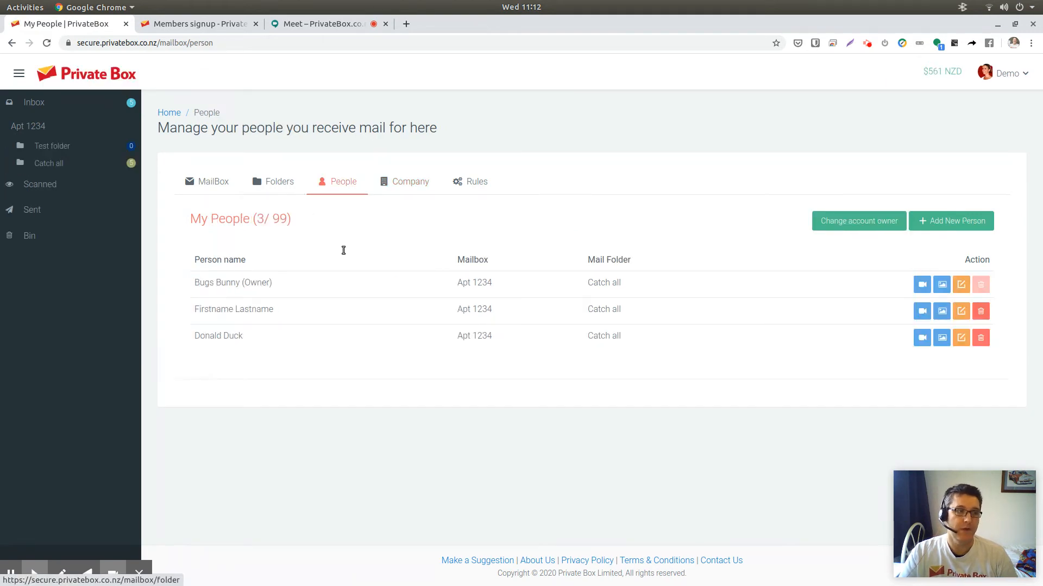
click(473, 186)
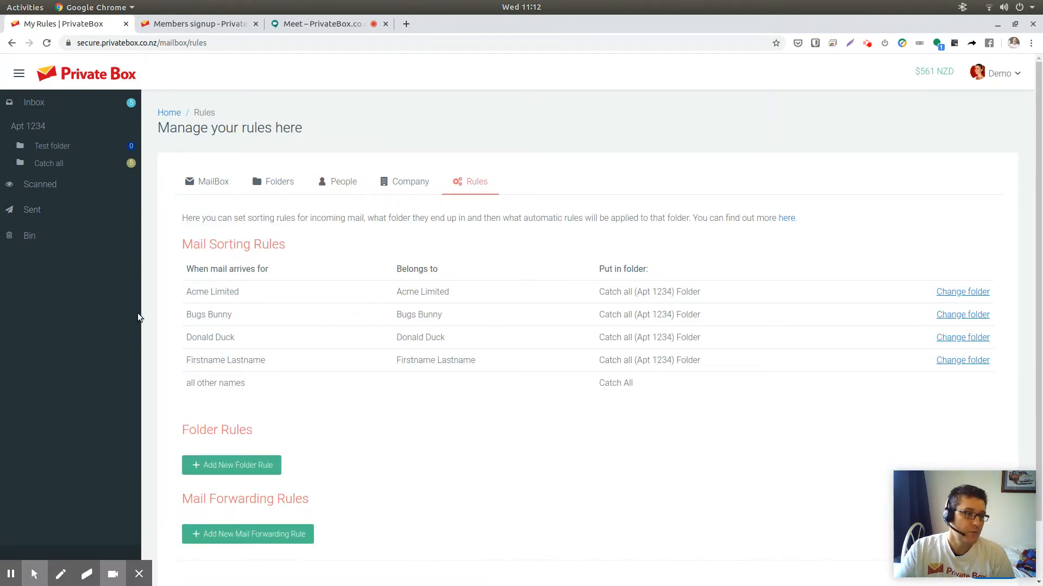
drag(192, 292, 398, 323)
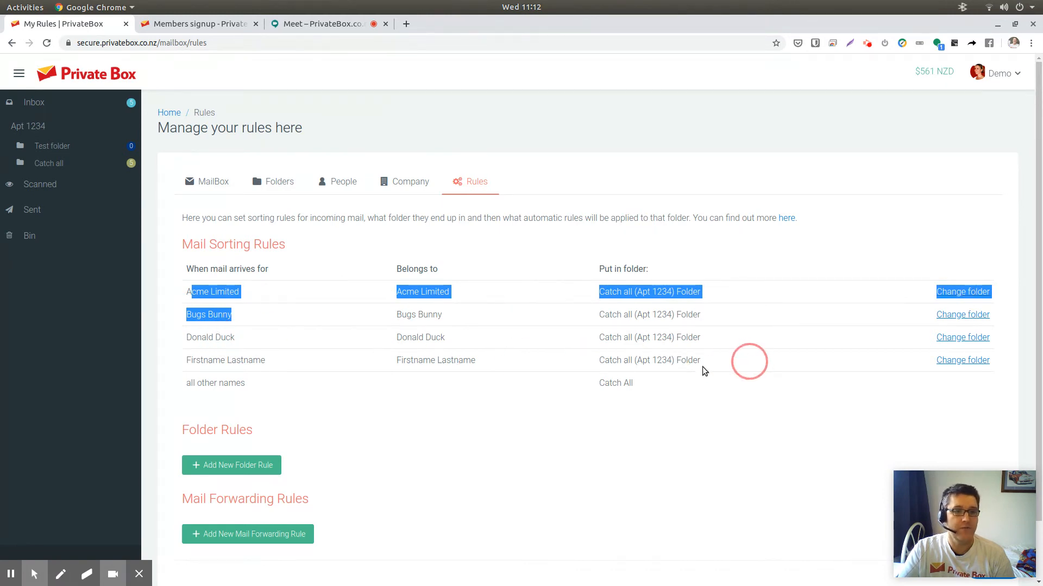
click(956, 337)
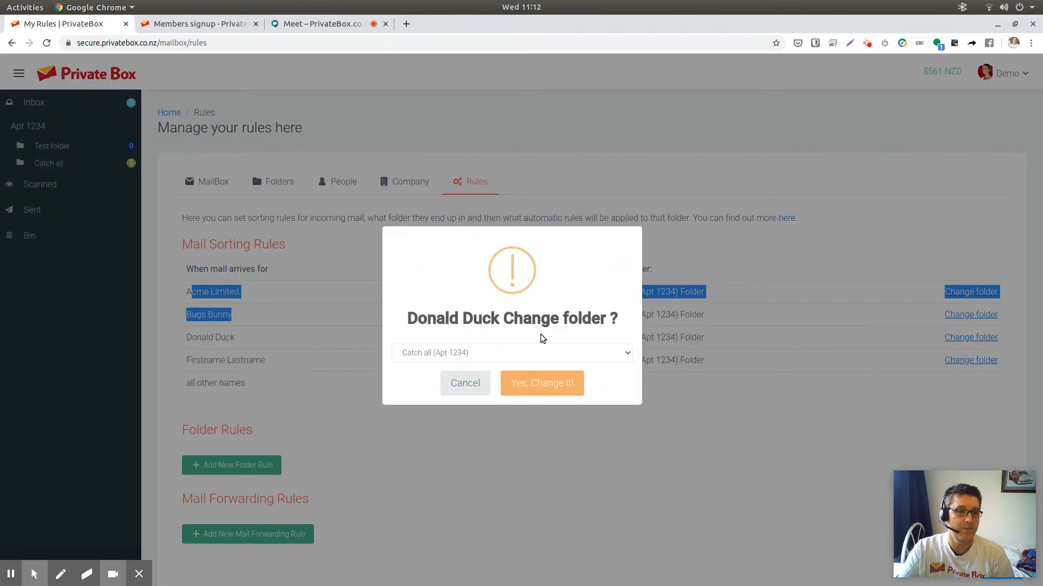
click(539, 354)
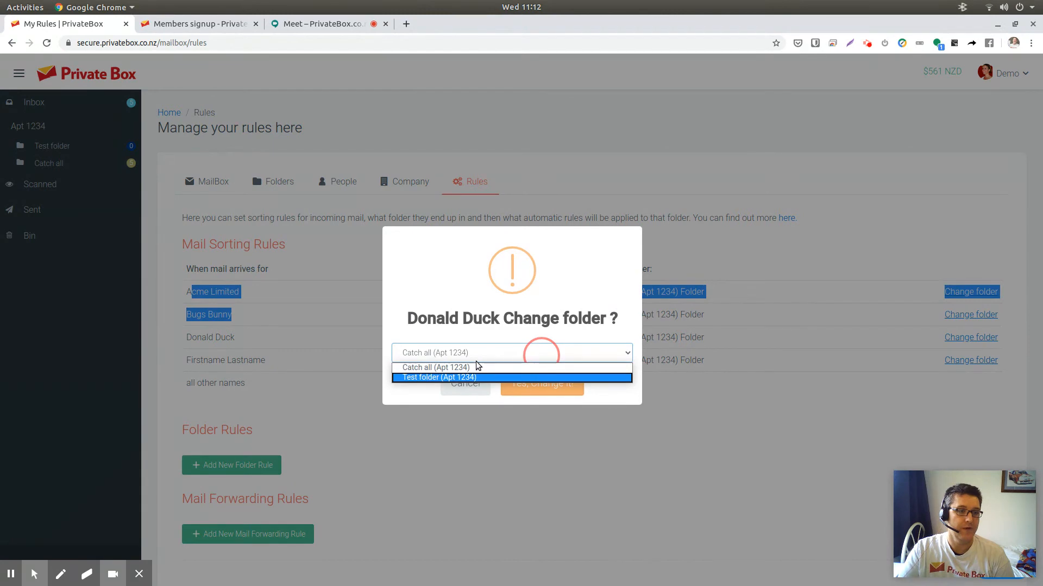
click(454, 396)
click(458, 390)
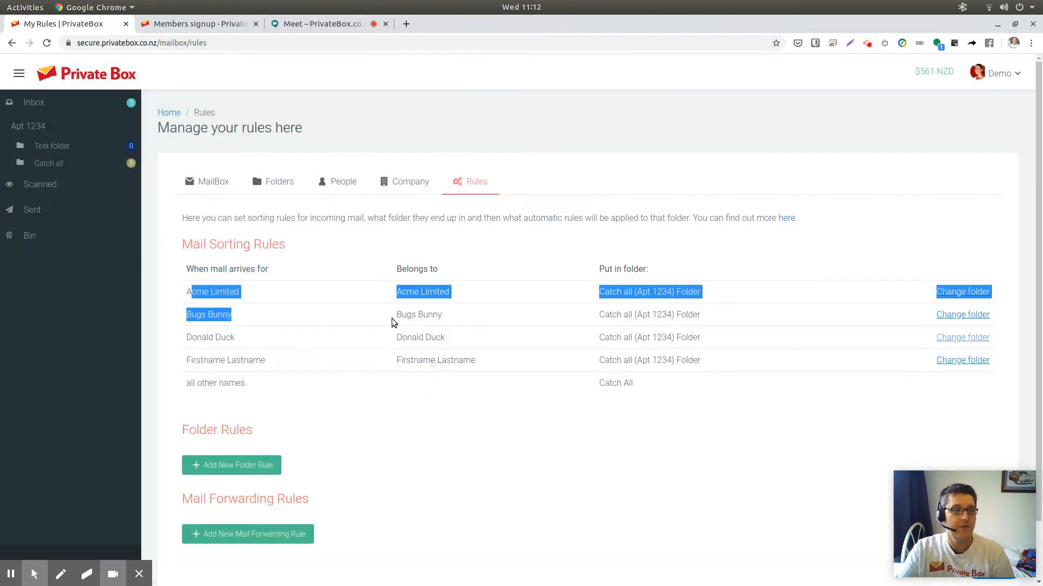
- Create a new folder named Donalds mail in mailbox Apt 1234
click(266, 181)
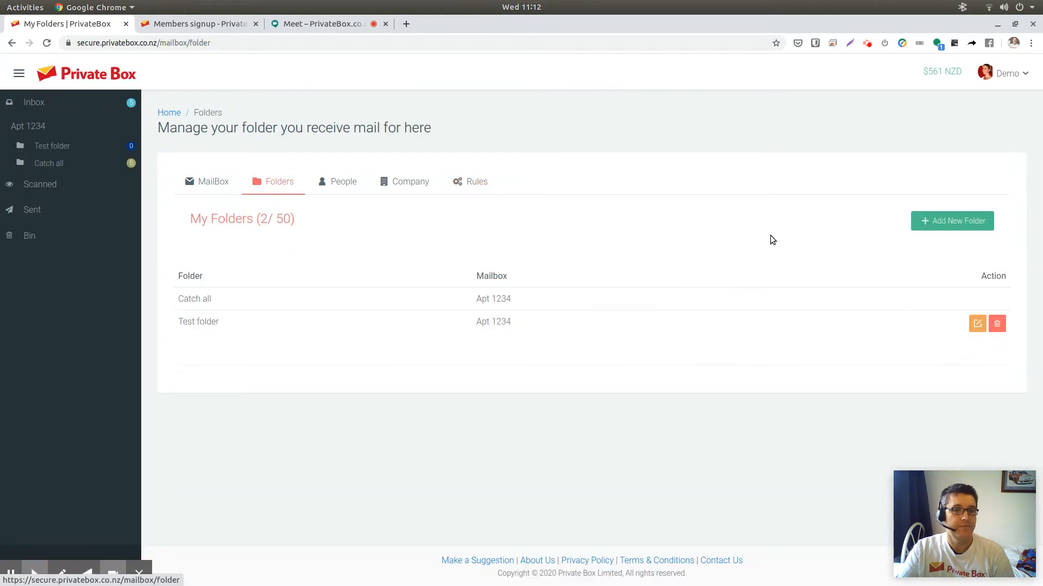
click(930, 222)
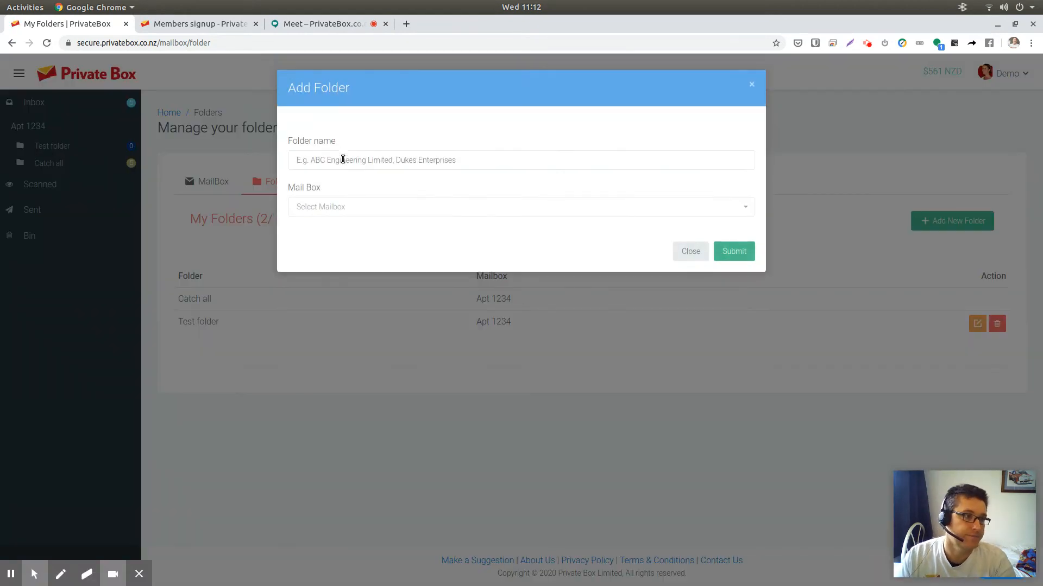
click(342, 159)
text(Donalds mmail)
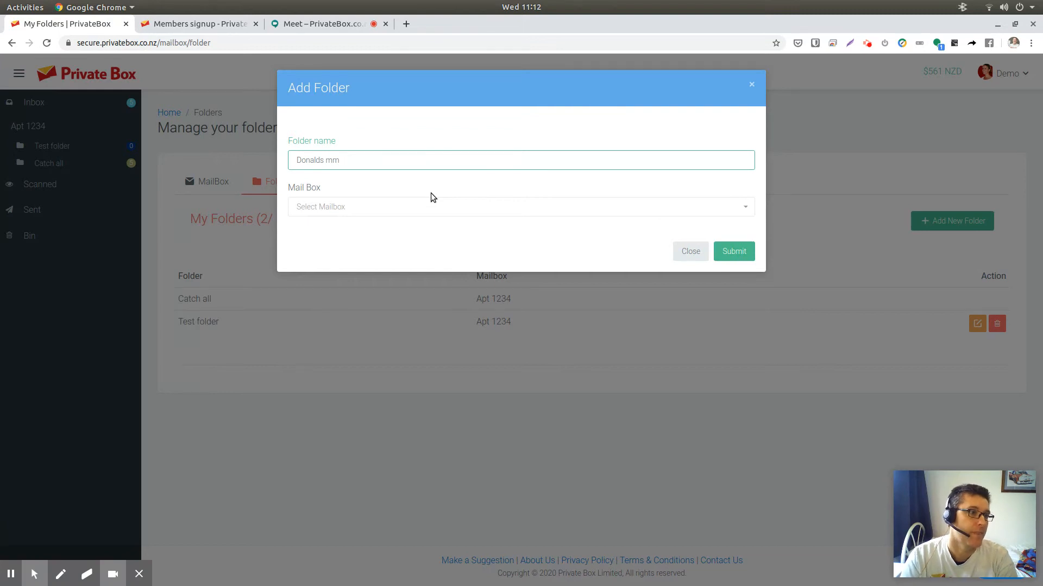
key(BackSpace)
key(BackSpace)
key(BackSpace)
key(BackSpace)
text(ail)
click(437, 213)
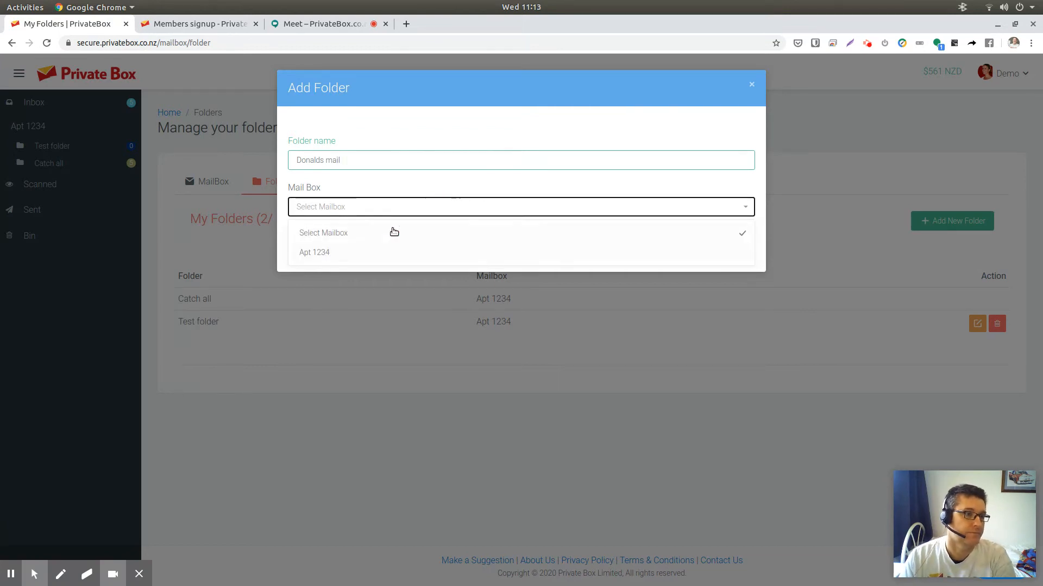
click(326, 251)
click(731, 260)
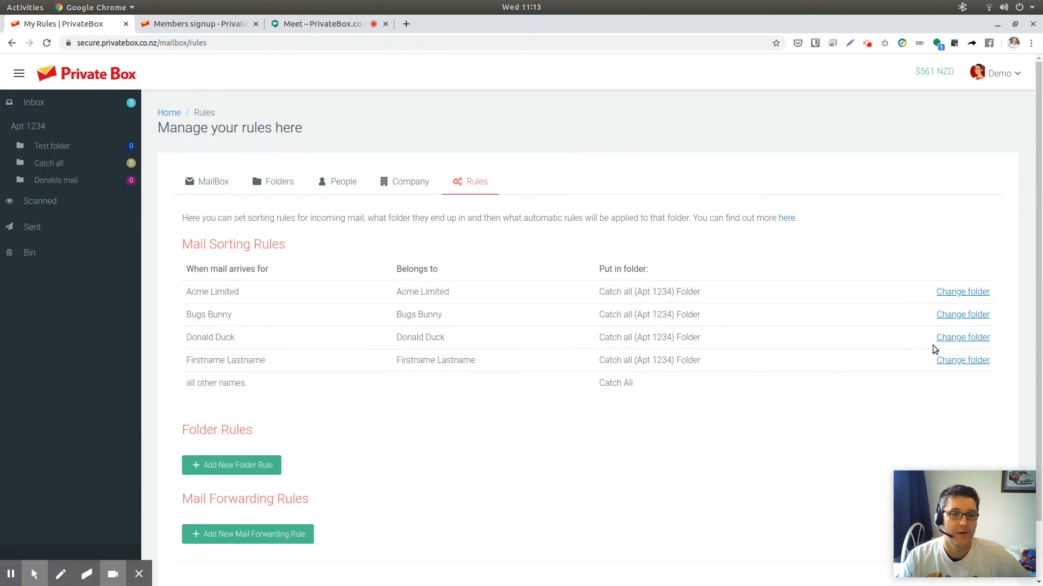
- Change the sorting rule for Donald Duck so his mail goes to the Donalds mail (Apt 1234) folder
click(956, 337)
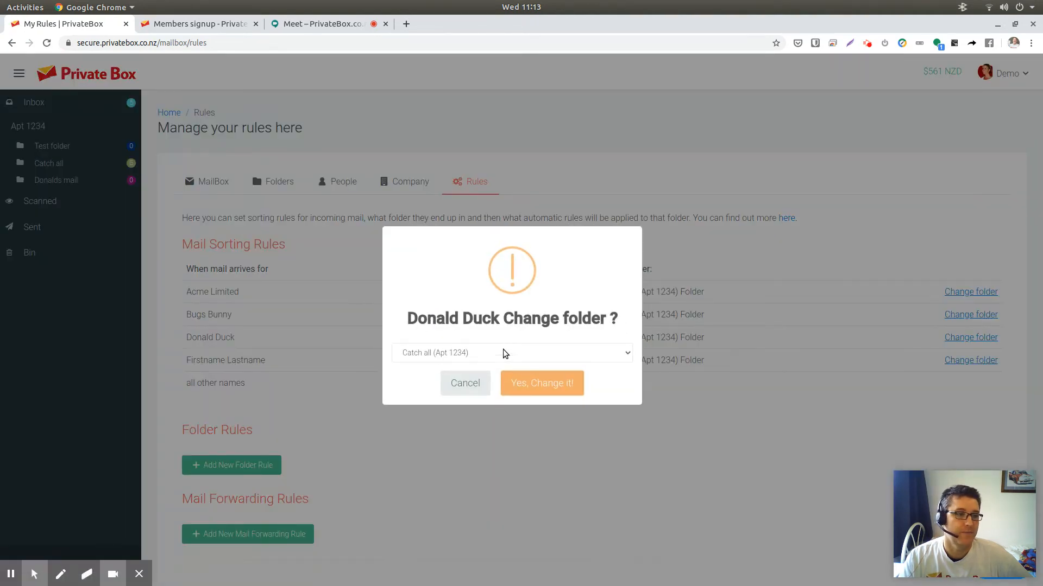
click(502, 352)
click(450, 386)
click(545, 382)
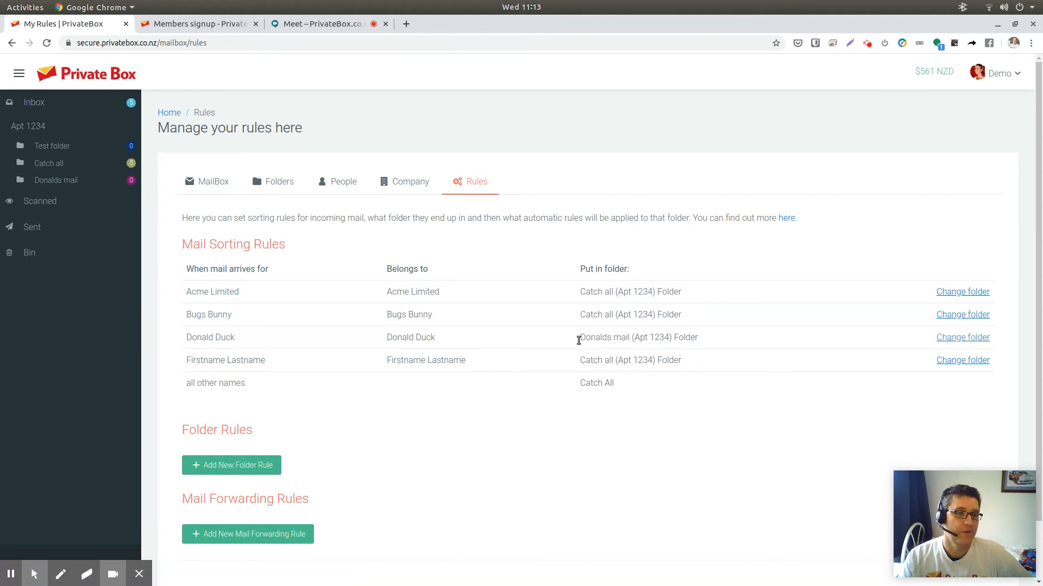
- Highlight Donald Duck's folder assignment in the mail sorting rules and review the rules page
drag(578, 340, 717, 337)
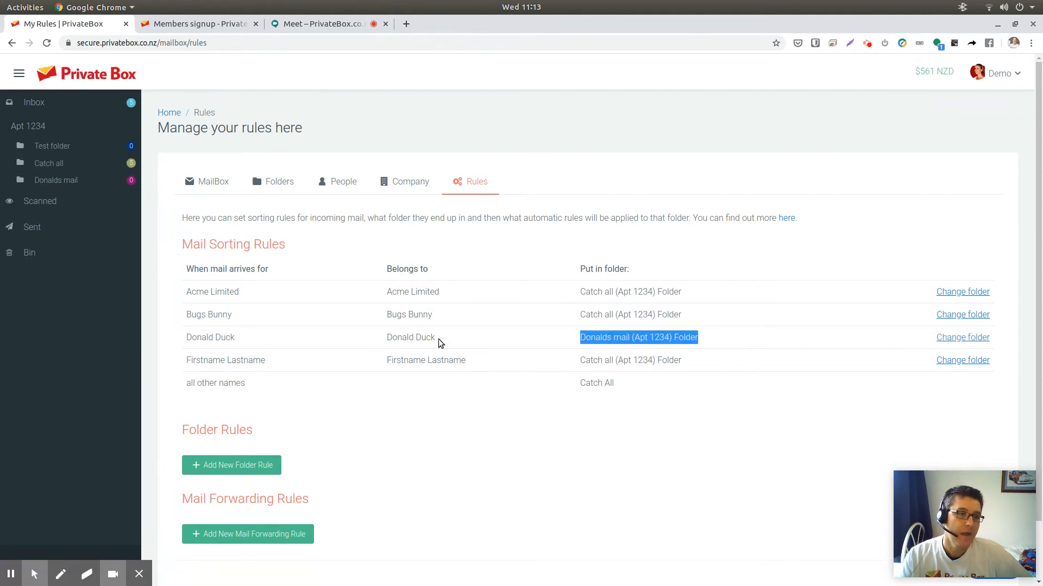
scroll(434, 336, down, 2)
scroll(420, 330, up, 2)
scroll(428, 332, down, 2)
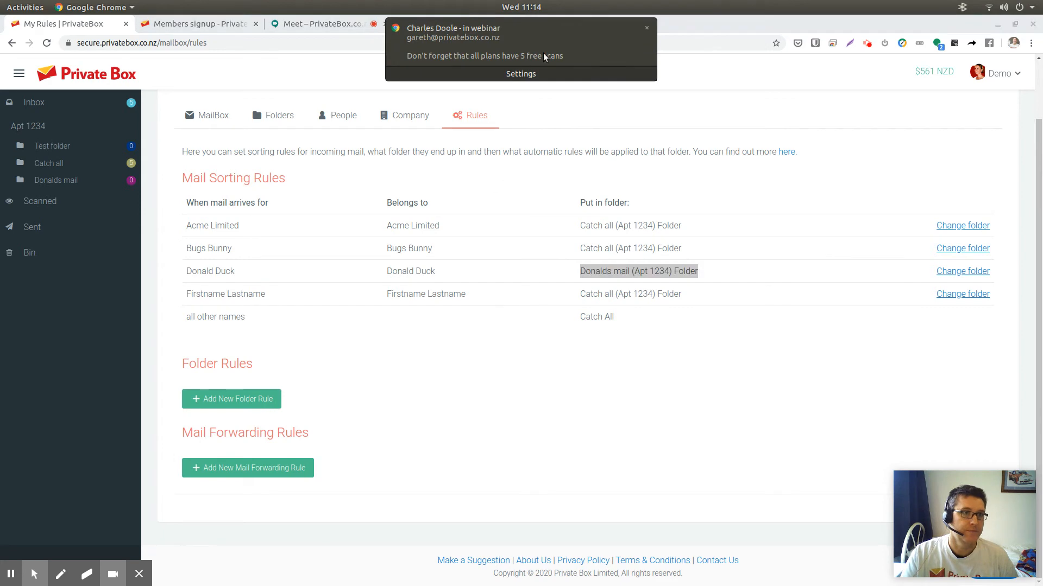
click(647, 28)
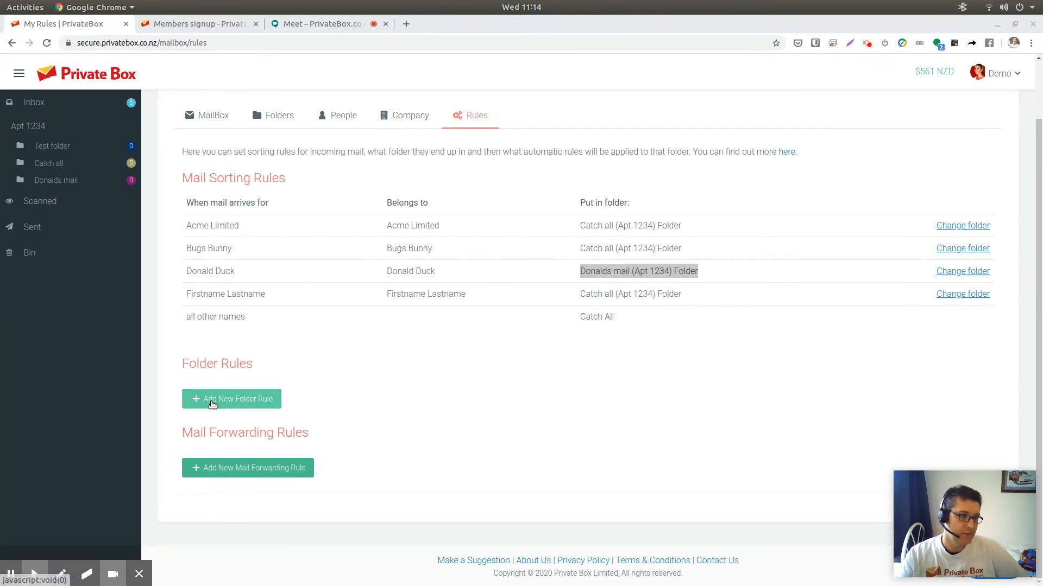
- Add a folder rule: when mail is filed under Donalds mail (Apt 1234), scan it
click(212, 400)
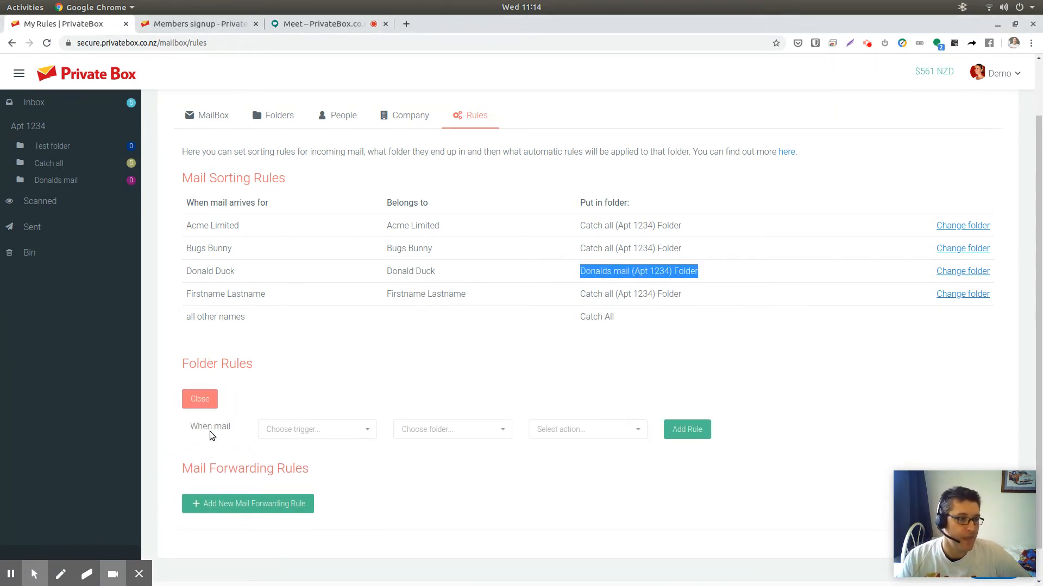
click(231, 433)
click(267, 431)
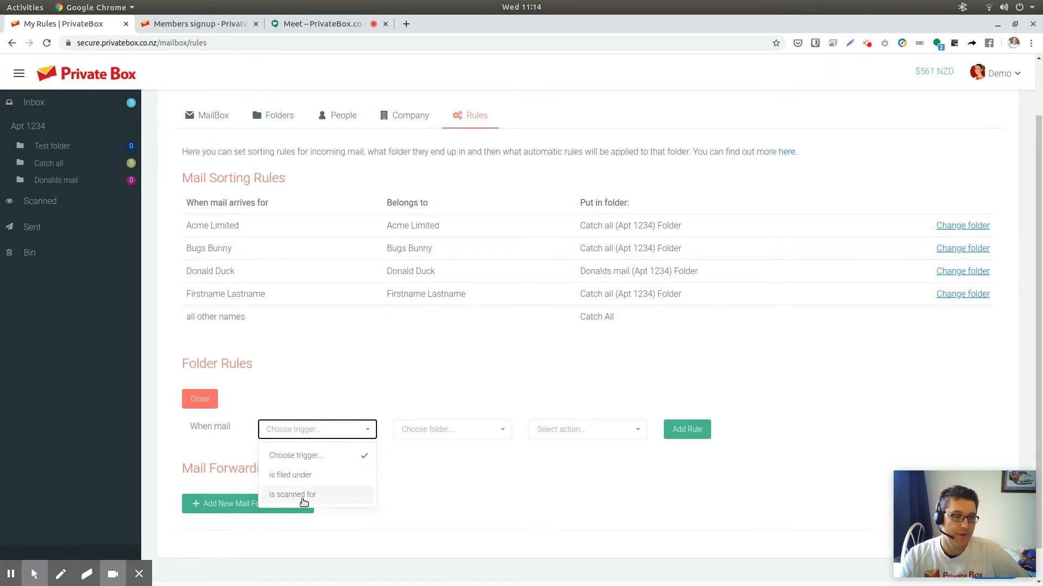
click(302, 476)
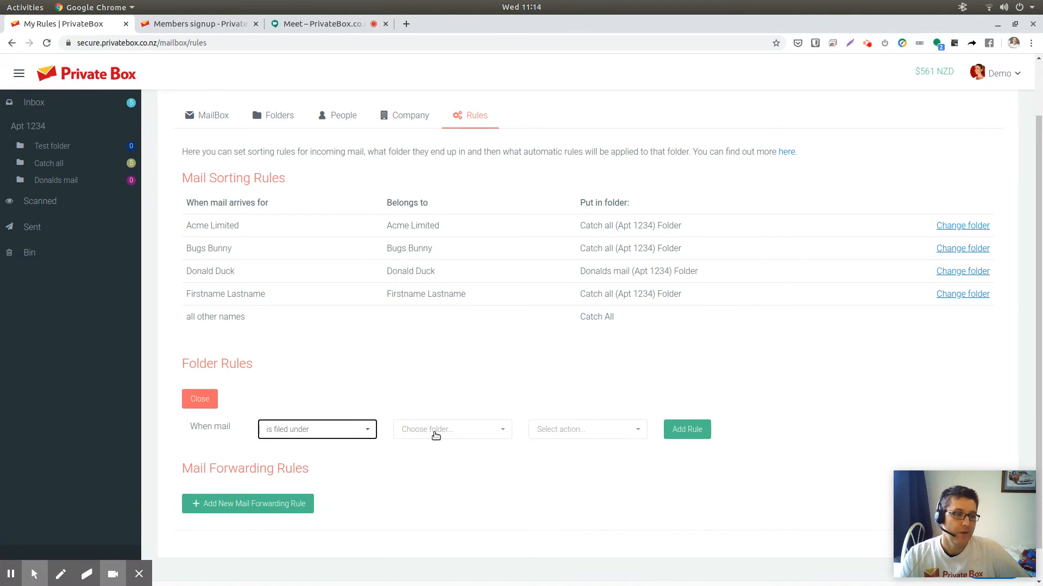
click(436, 434)
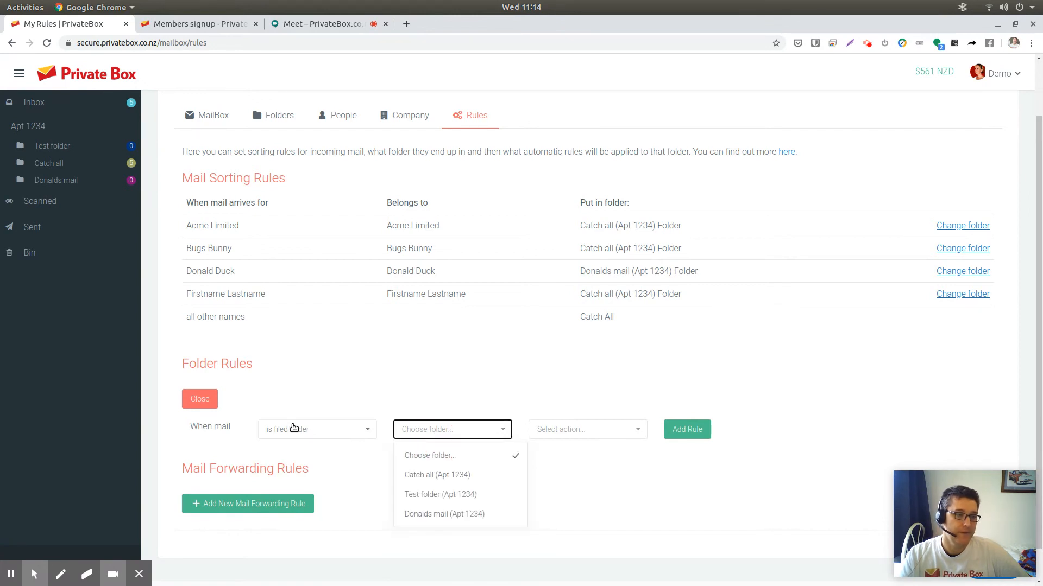
click(444, 515)
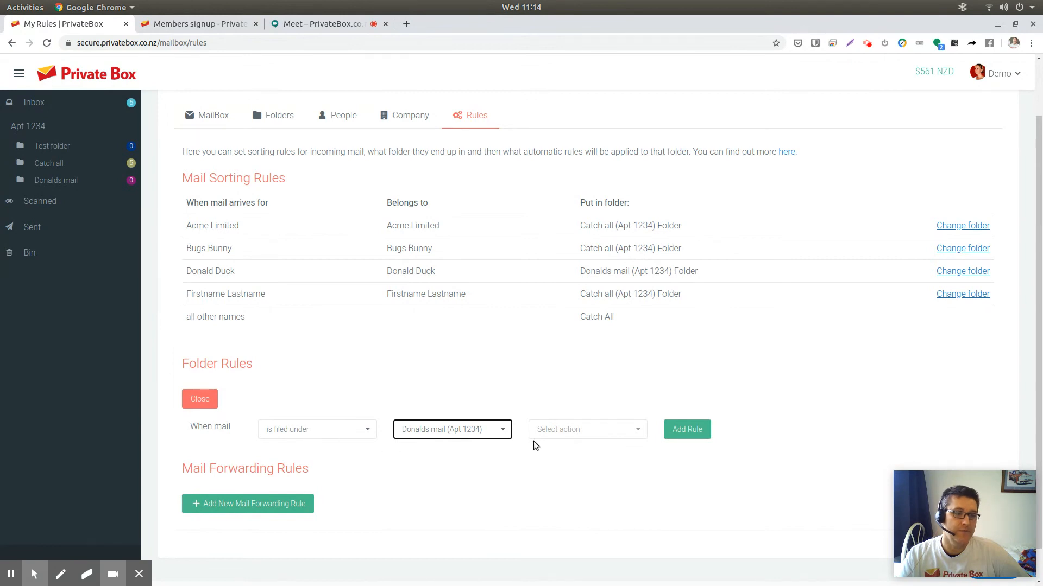
click(571, 436)
click(577, 476)
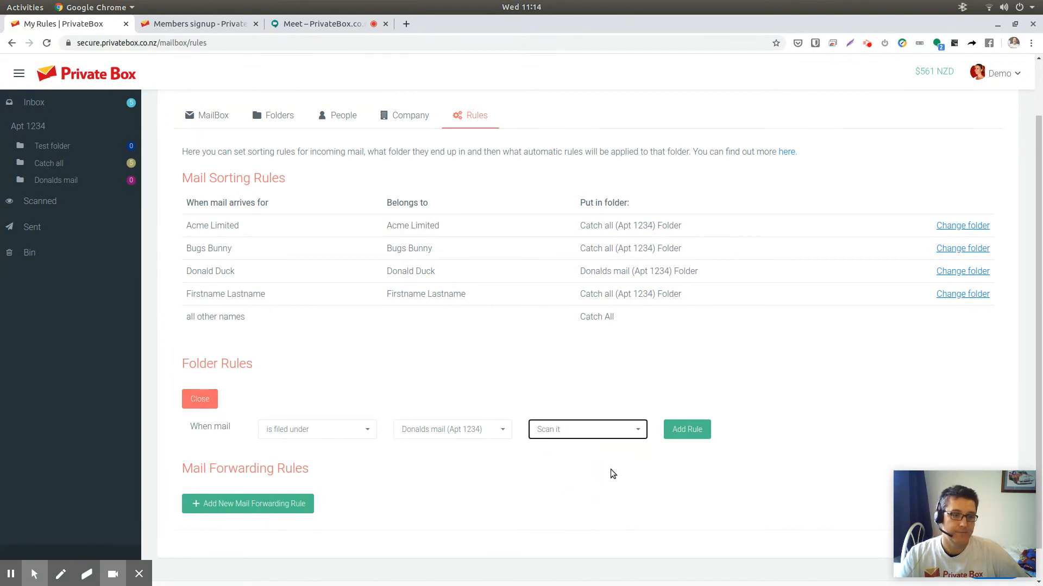
click(667, 435)
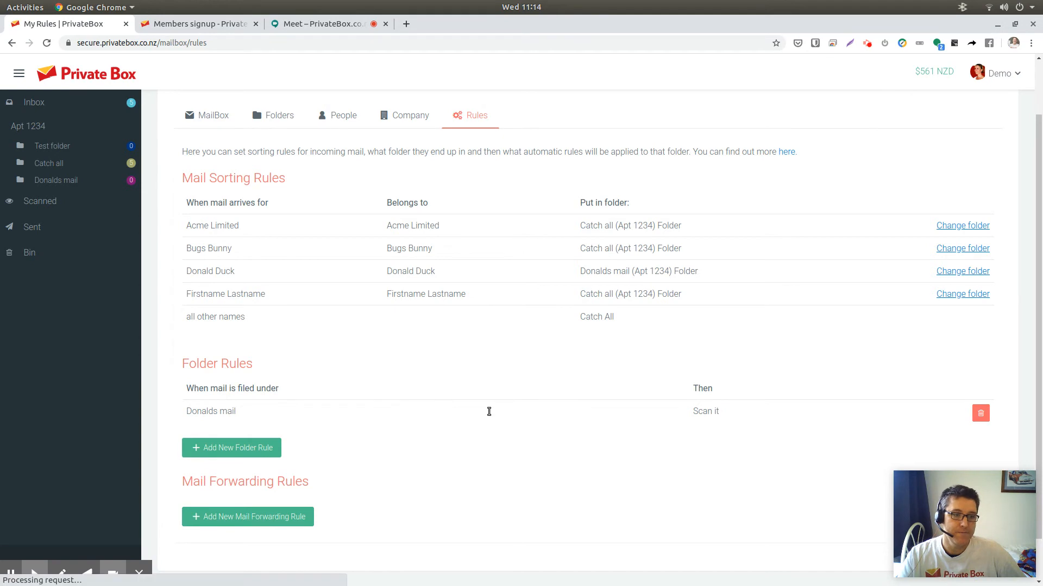
- Start another folder rule for mail scanned for Donalds mail (Apt 1234) with the Email to action
click(256, 450)
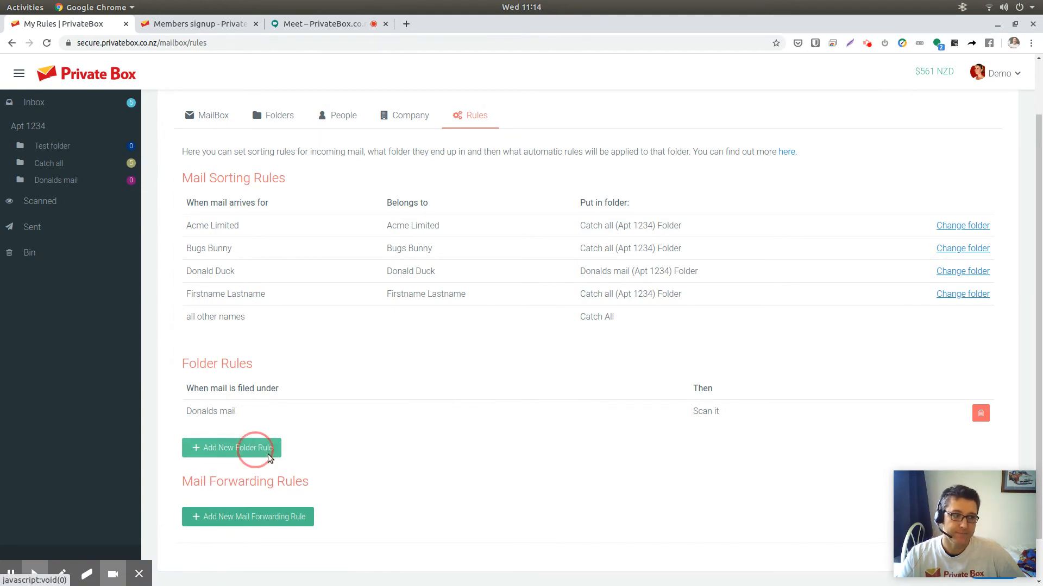
click(318, 479)
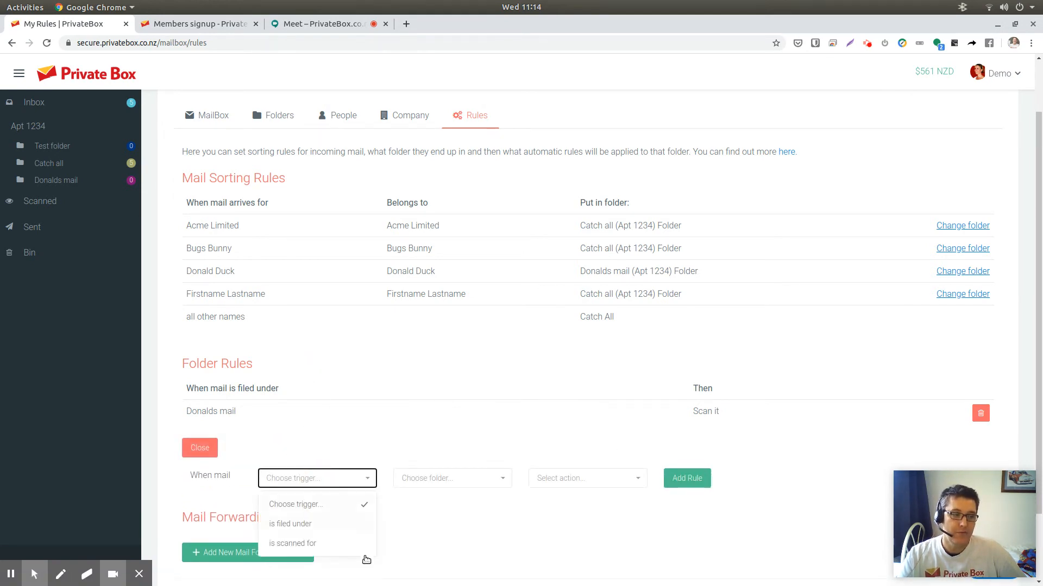
click(301, 543)
click(443, 480)
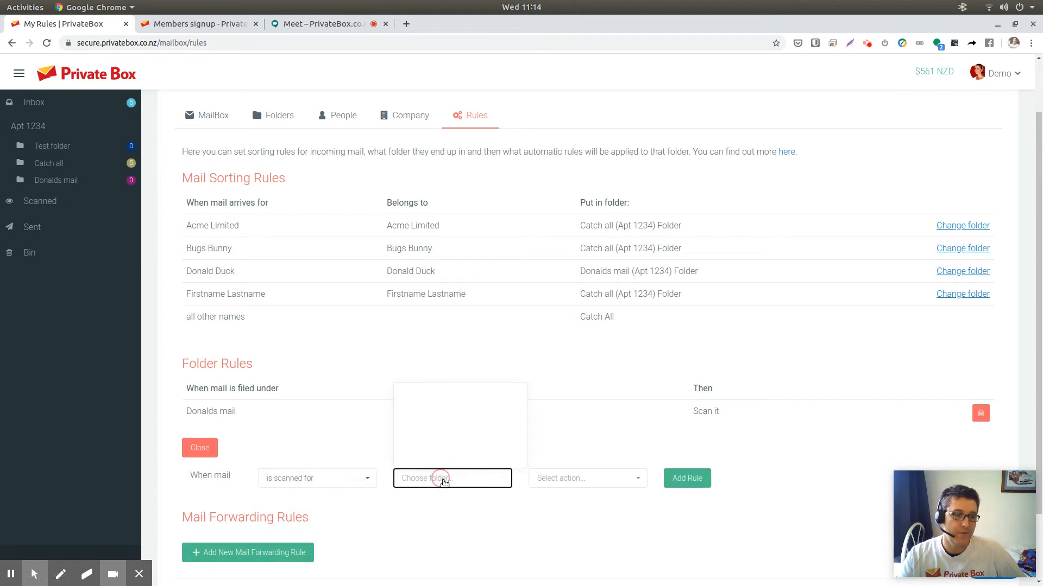
click(434, 457)
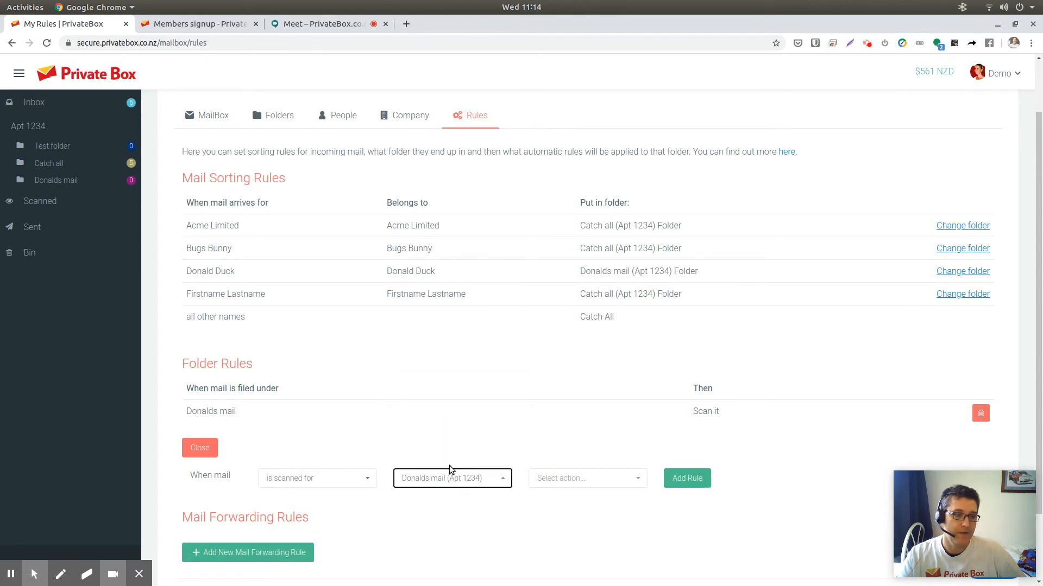
click(575, 478)
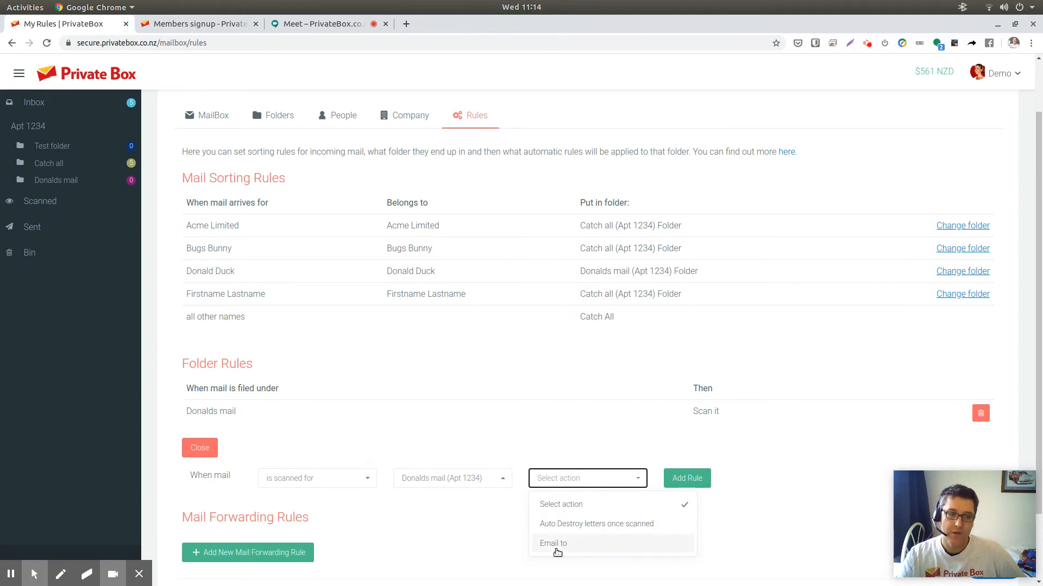
click(556, 549)
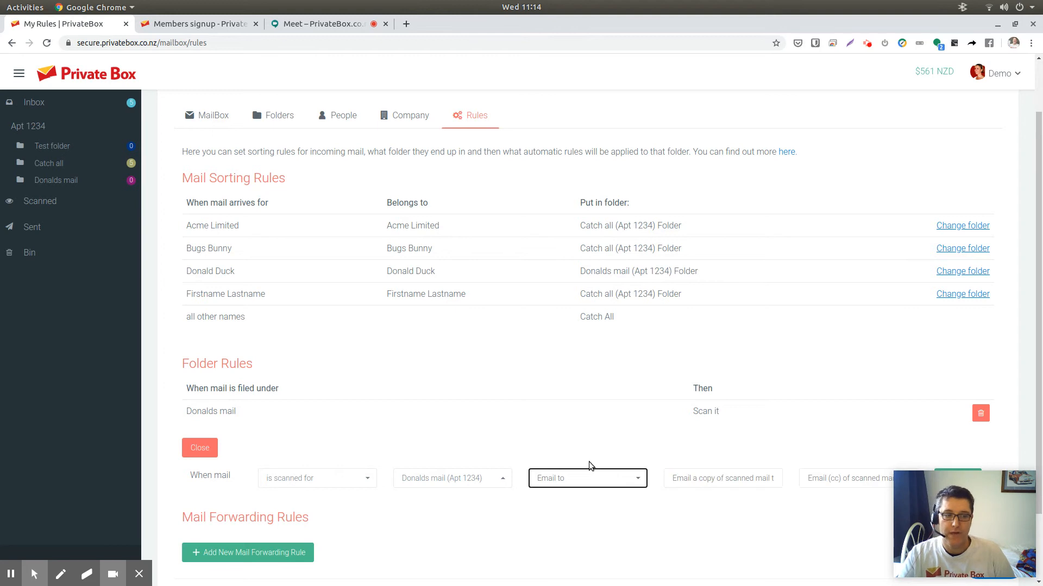
- Enter the recipient e-mail address for the scanned mail and add the rule
click(754, 481)
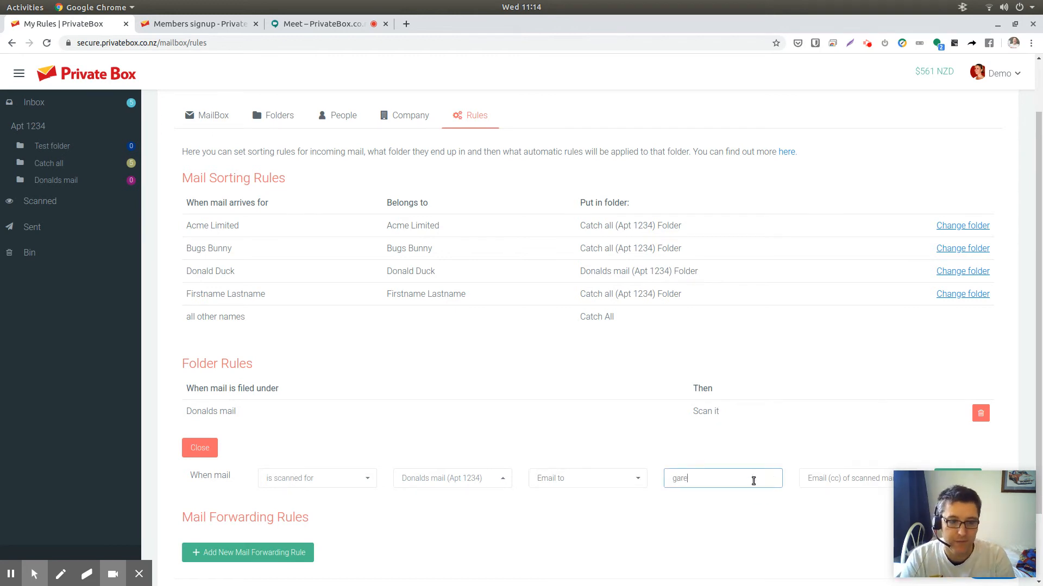
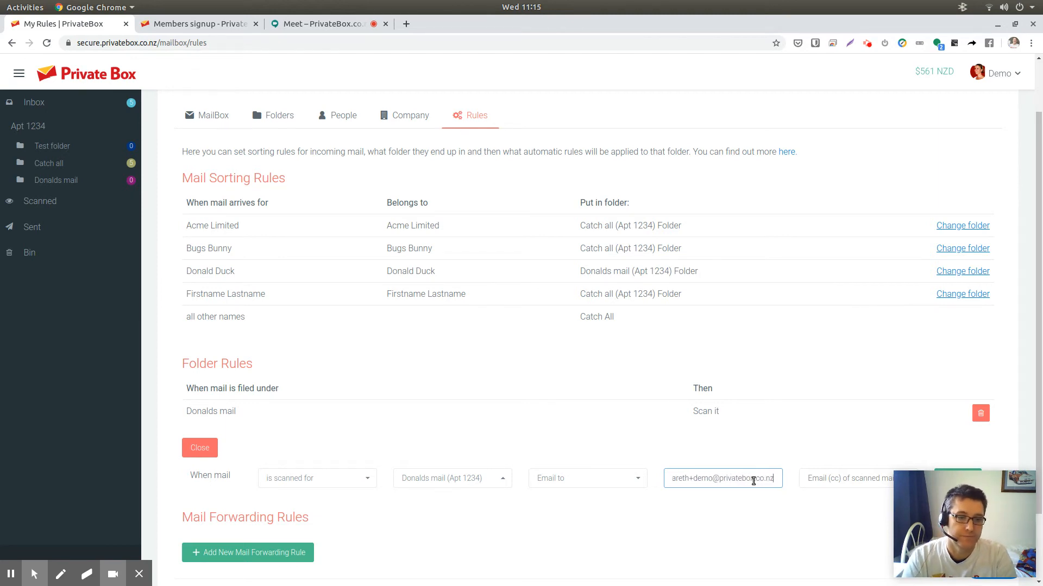
drag(965, 480, 962, 363)
click(955, 485)
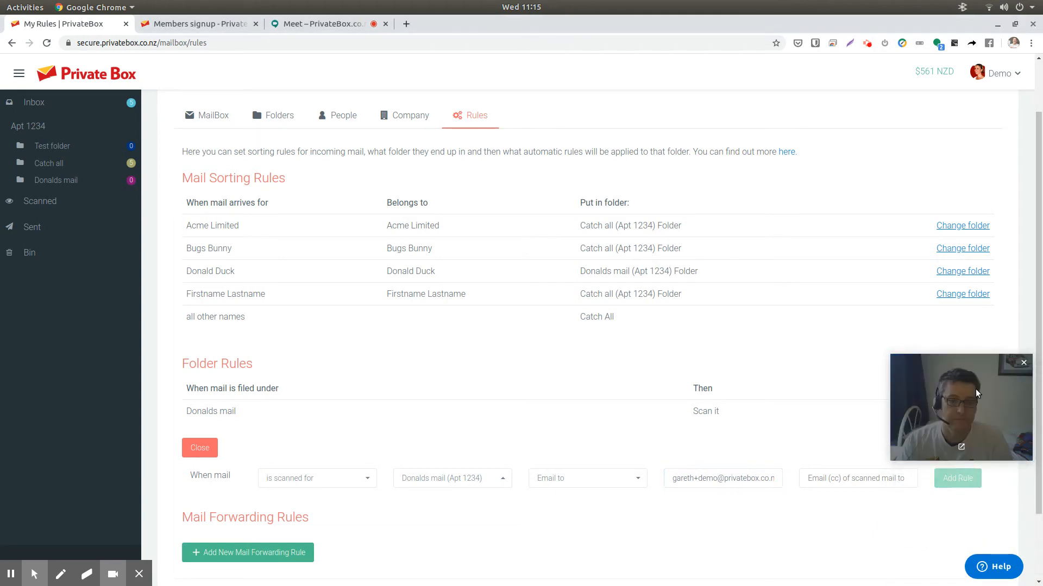
drag(969, 408, 956, 519)
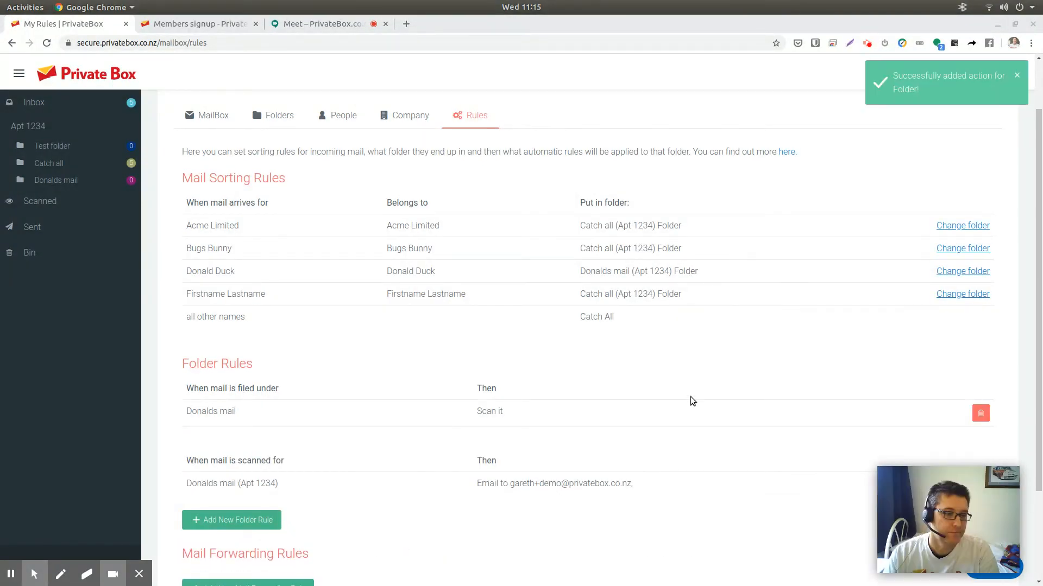
scroll(607, 431, down, 4)
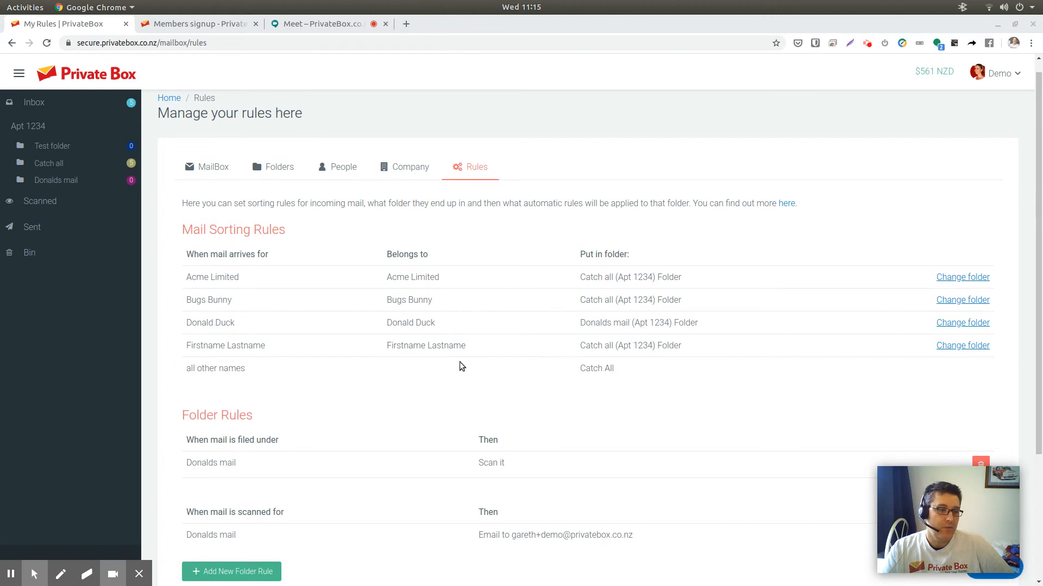
scroll(277, 424, down, 2)
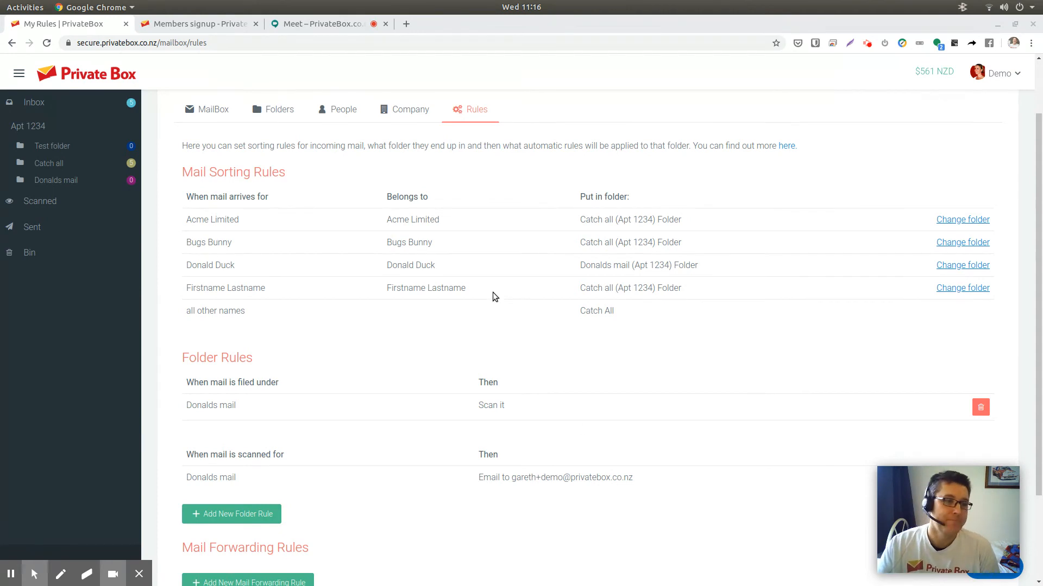
scroll(472, 357, down, 3)
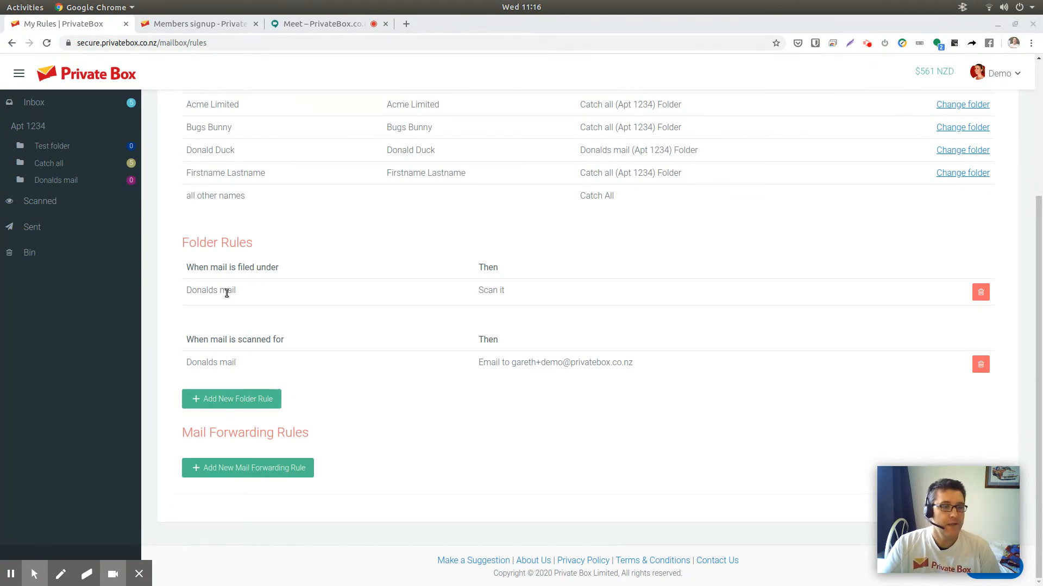
click(247, 398)
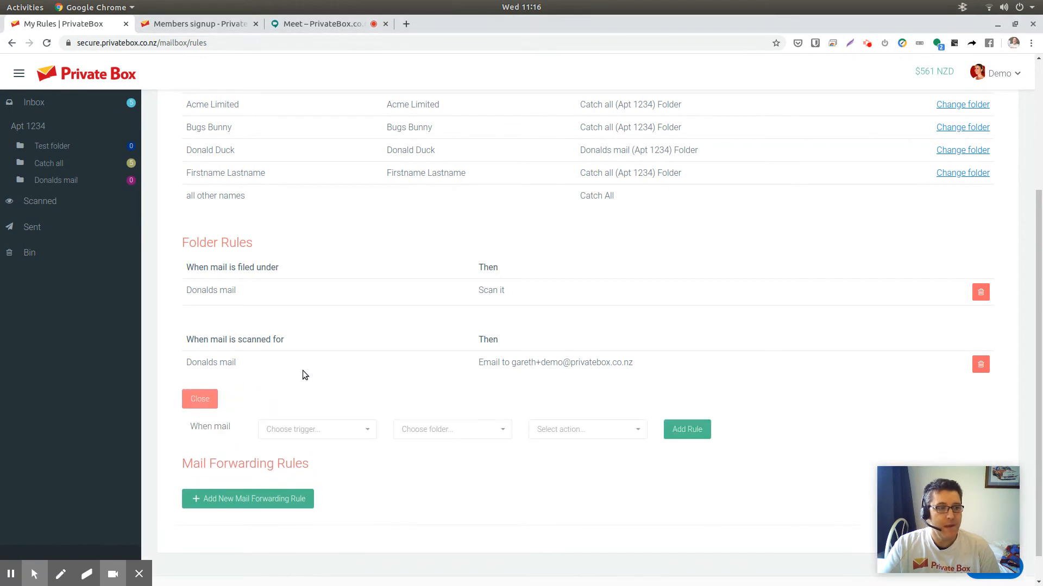
click(324, 431)
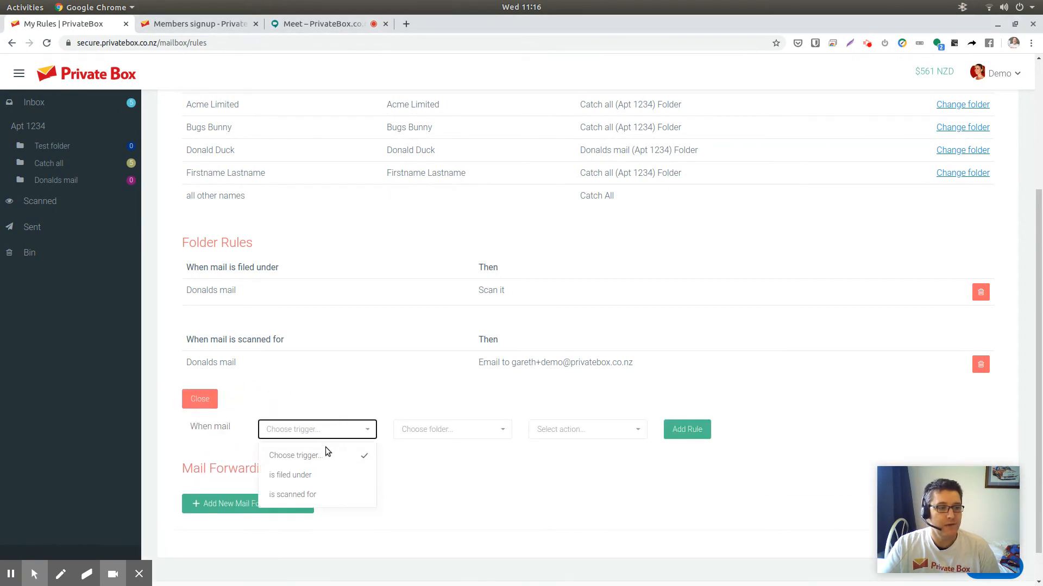
click(360, 400)
click(217, 402)
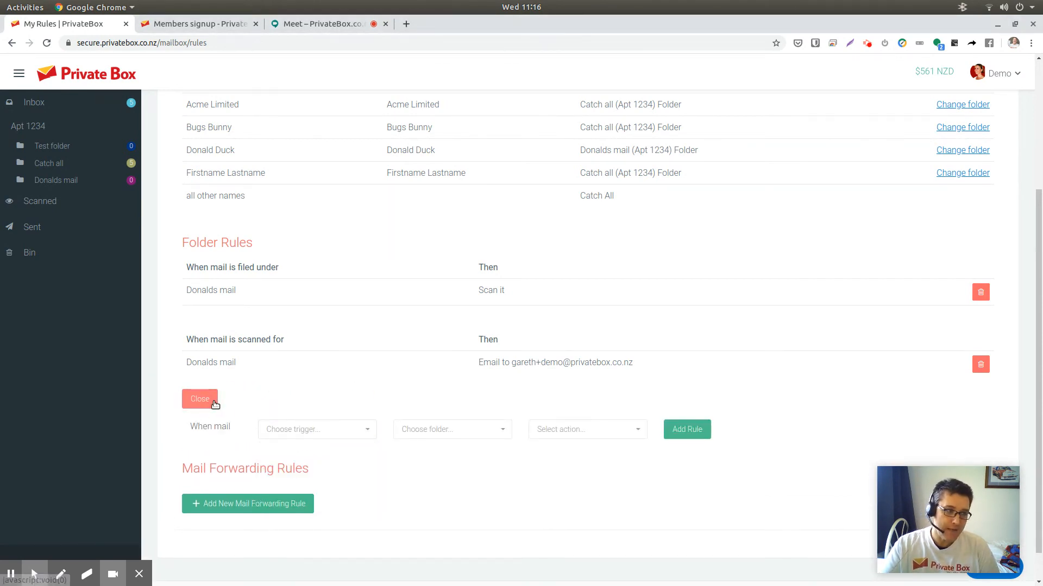
- Start a new mail forwarding rule that runs every 14 days for the Donalds mail (Apt 1234) folder
click(247, 466)
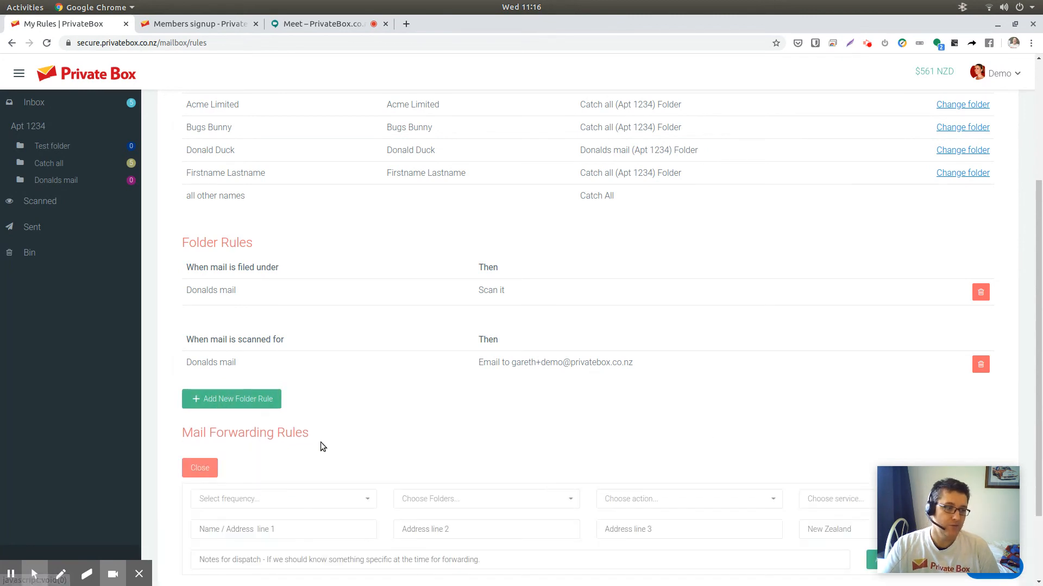
scroll(321, 444, down, 2)
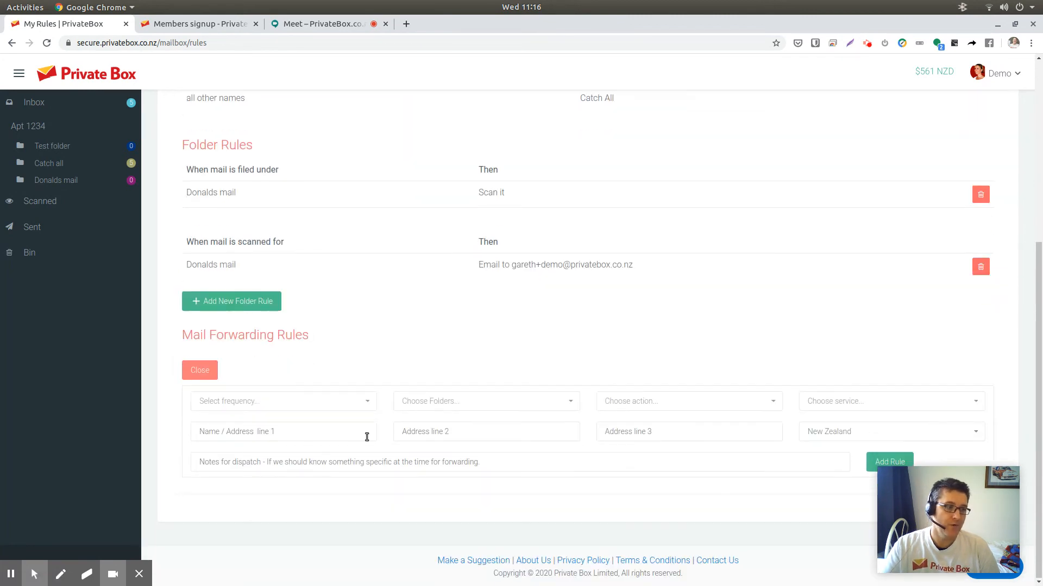
click(334, 406)
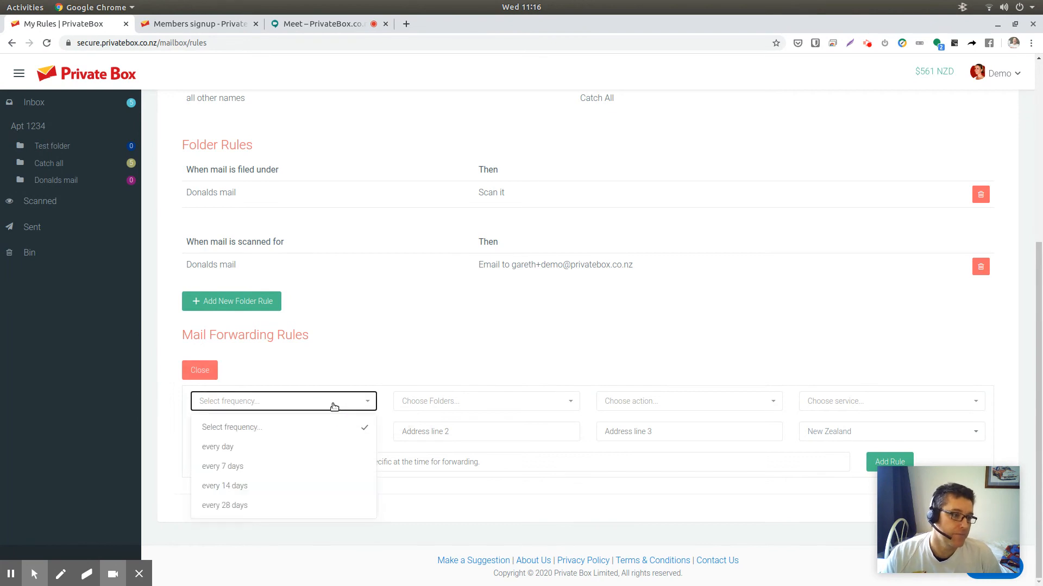
click(239, 489)
click(454, 403)
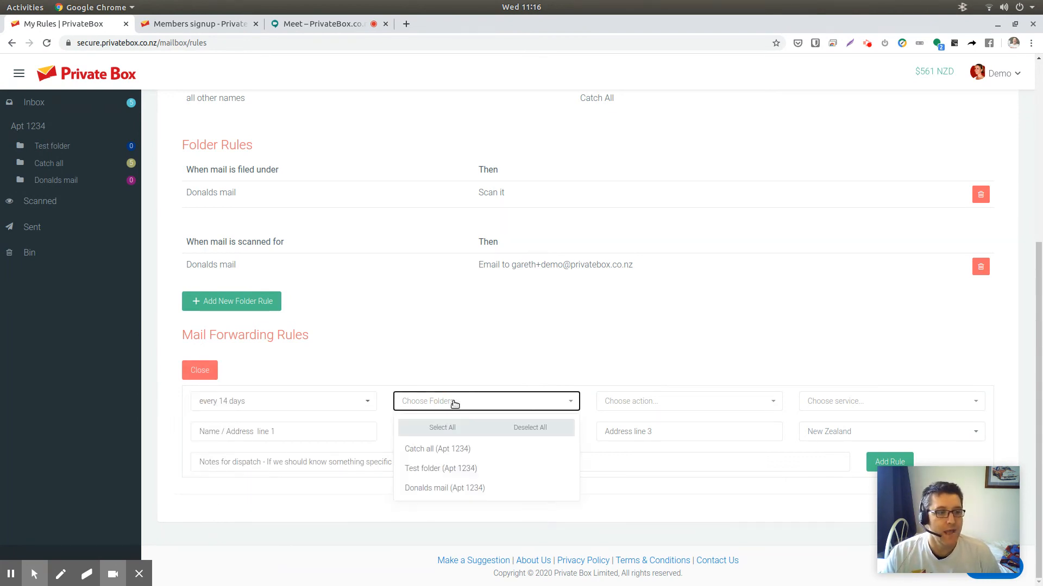
click(451, 488)
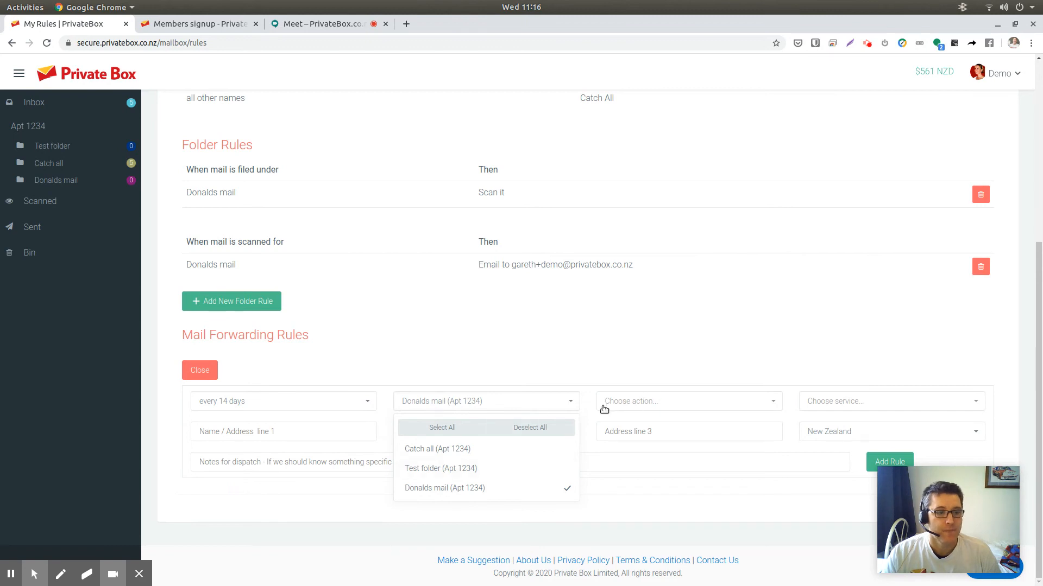
- Set the forwarding rule's action to Forward automatically and its service to Courier (NZ), then select the first address line
click(663, 400)
click(656, 444)
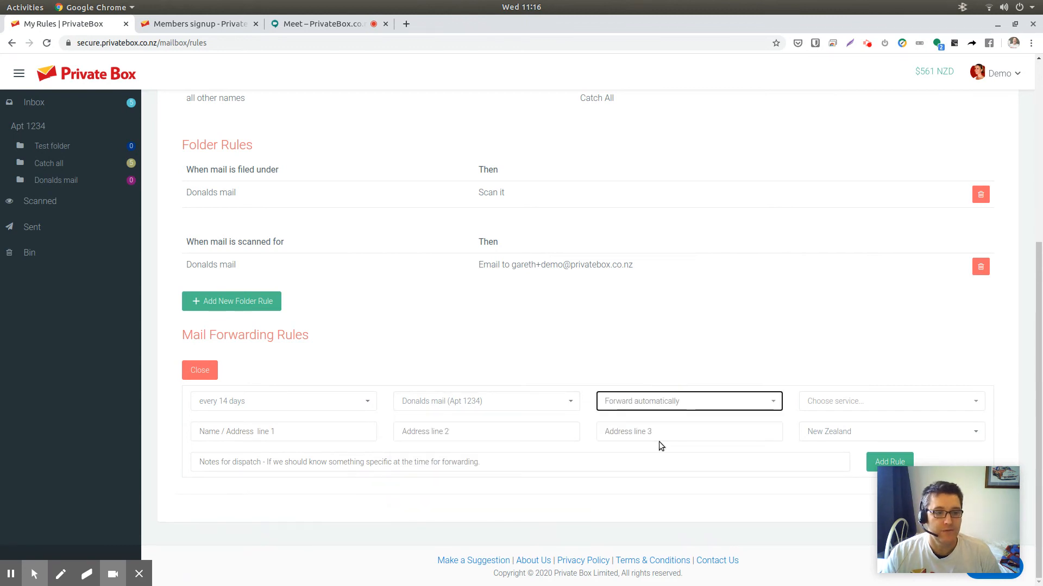
click(885, 406)
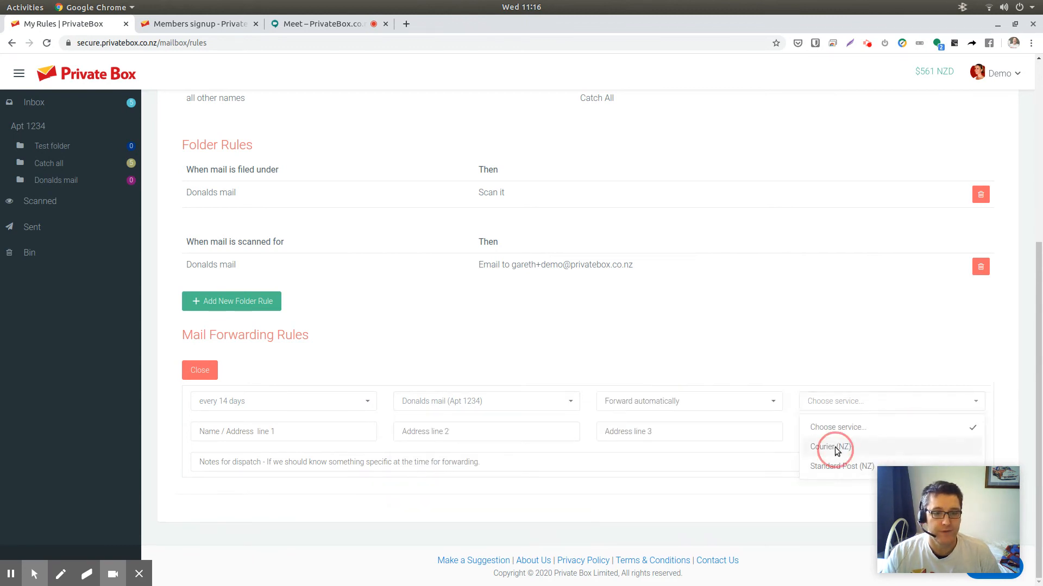
click(834, 447)
click(279, 431)
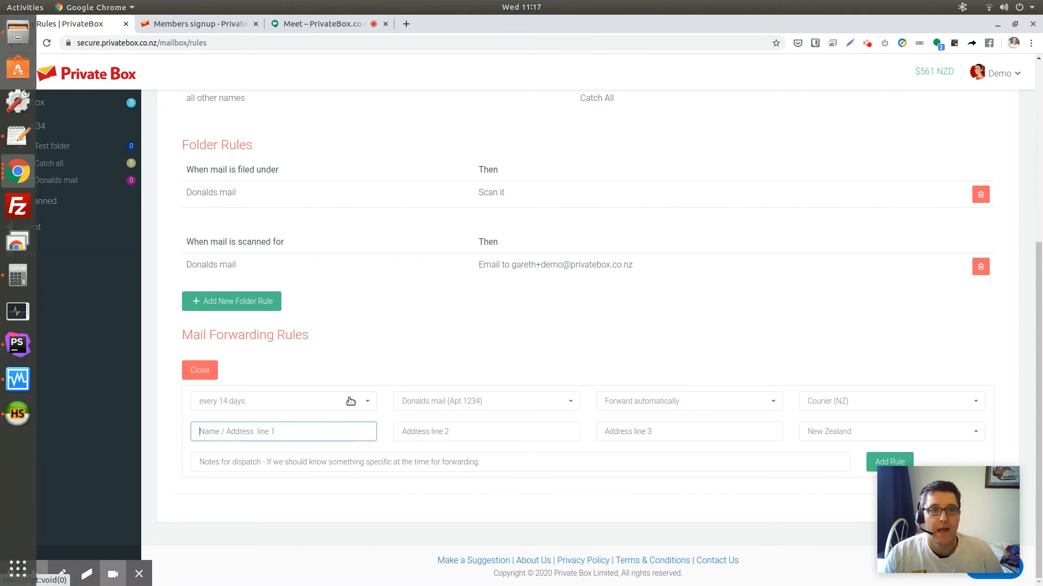
- Scroll through the rules page to review the mail sorting, folder and forwarding rules
scroll(481, 300, up, 4)
scroll(481, 299, up, 2)
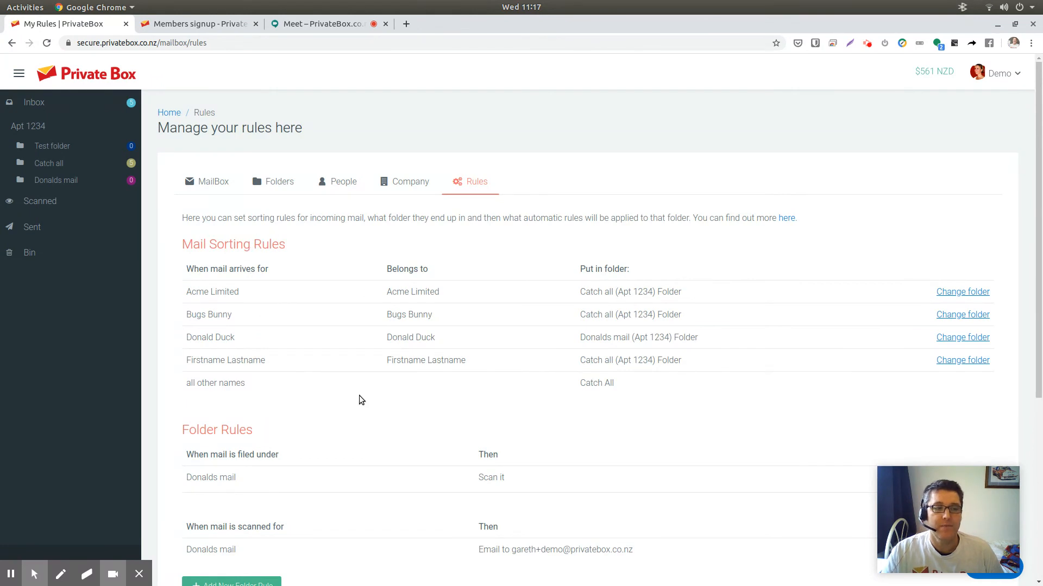
scroll(364, 381, down, 4)
scroll(328, 263, up, 4)
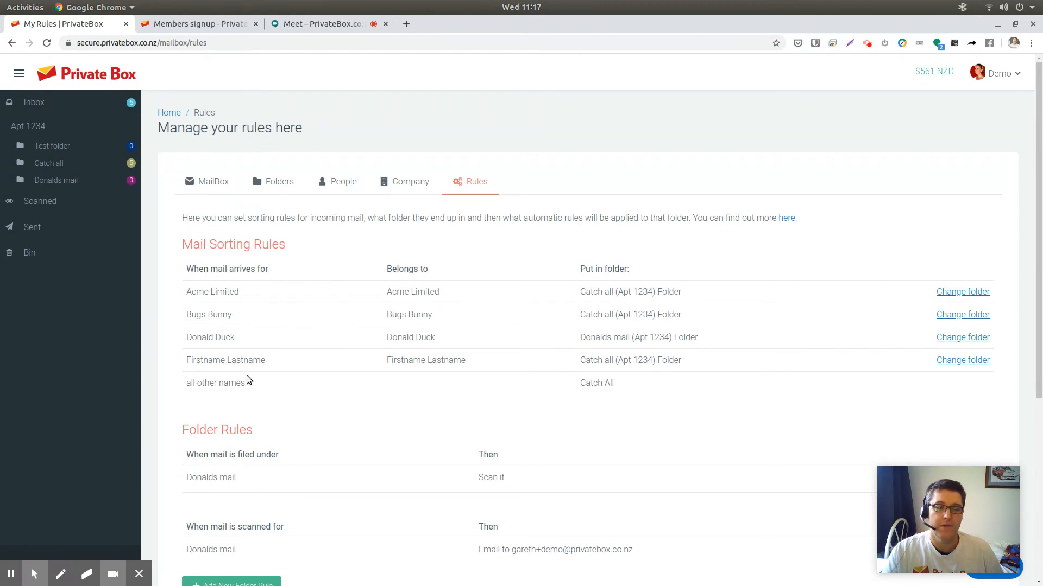
scroll(412, 304, down, 2)
scroll(421, 309, down, 2)
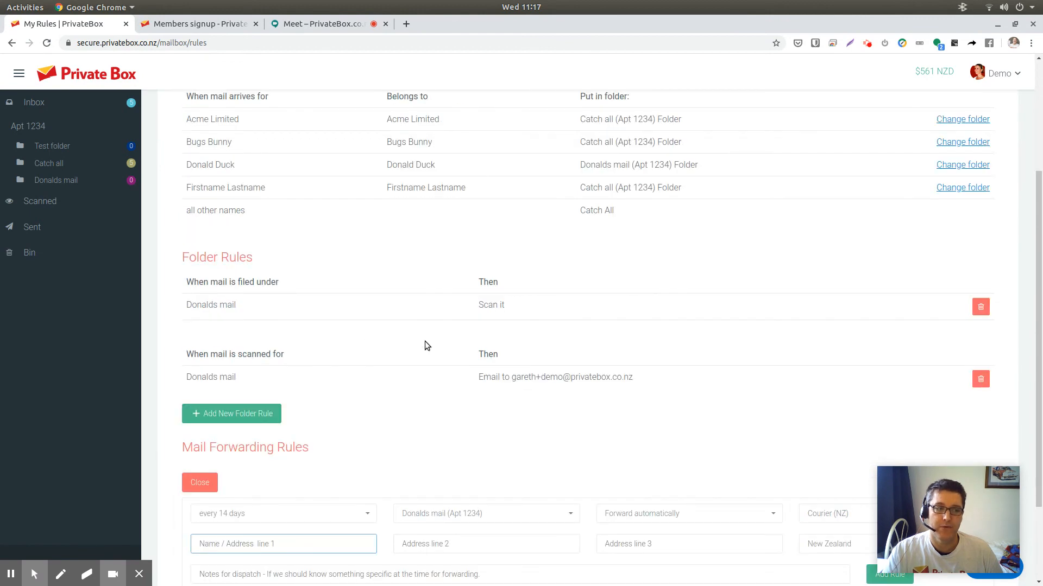
scroll(426, 346, up, 4)
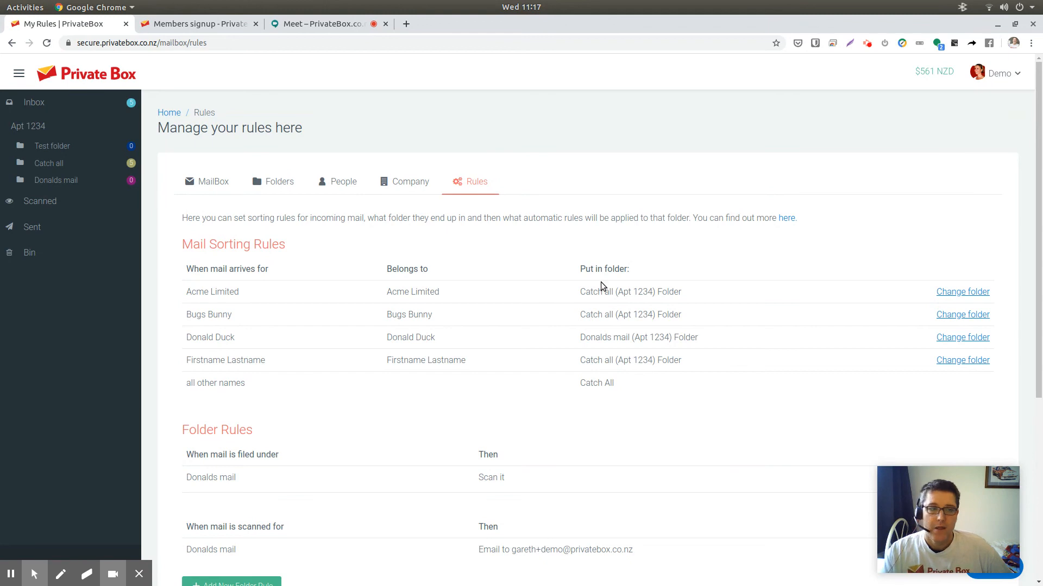
- Return to the mailbox summary and open the Billing page from the account menu
click(223, 183)
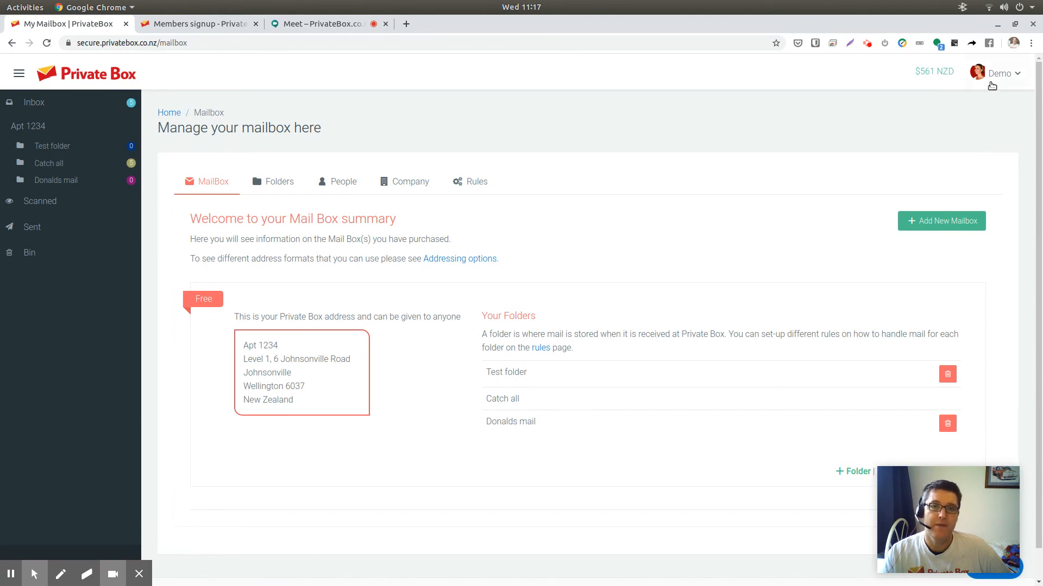
click(999, 75)
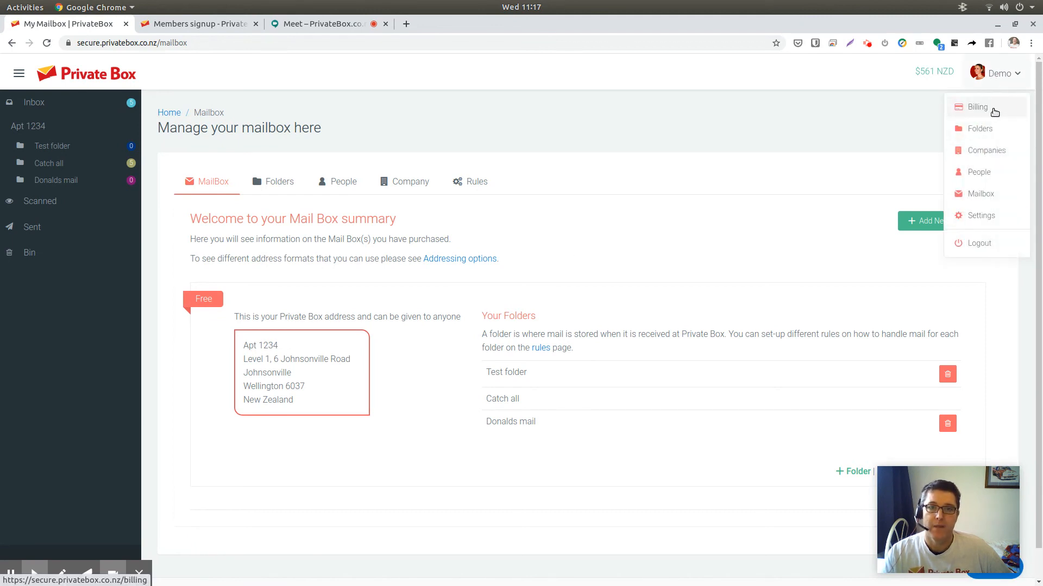
click(1000, 114)
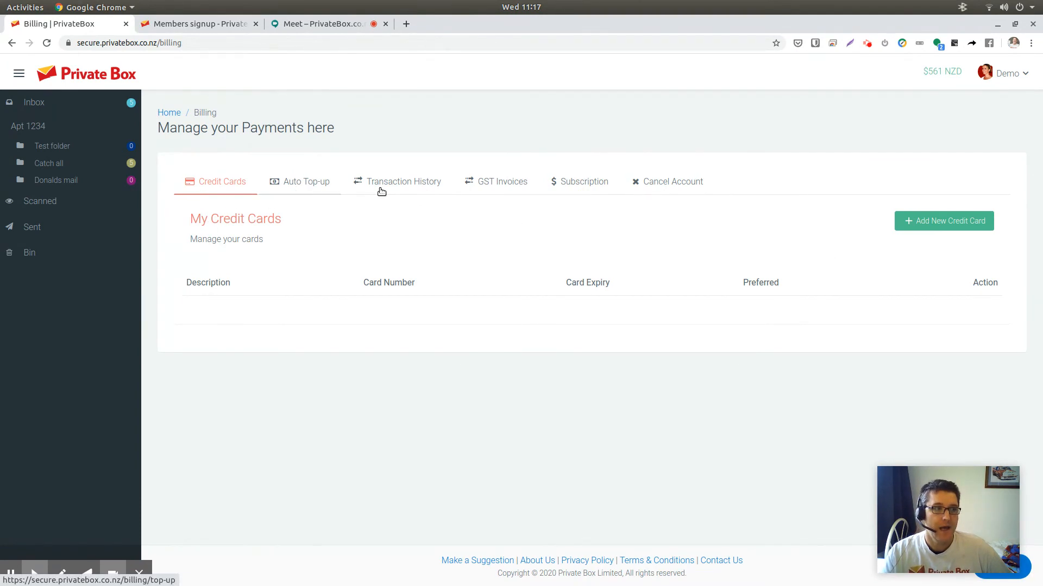
- Open the Auto Top-up tab and review the top-up amount and balance threshold options
click(315, 185)
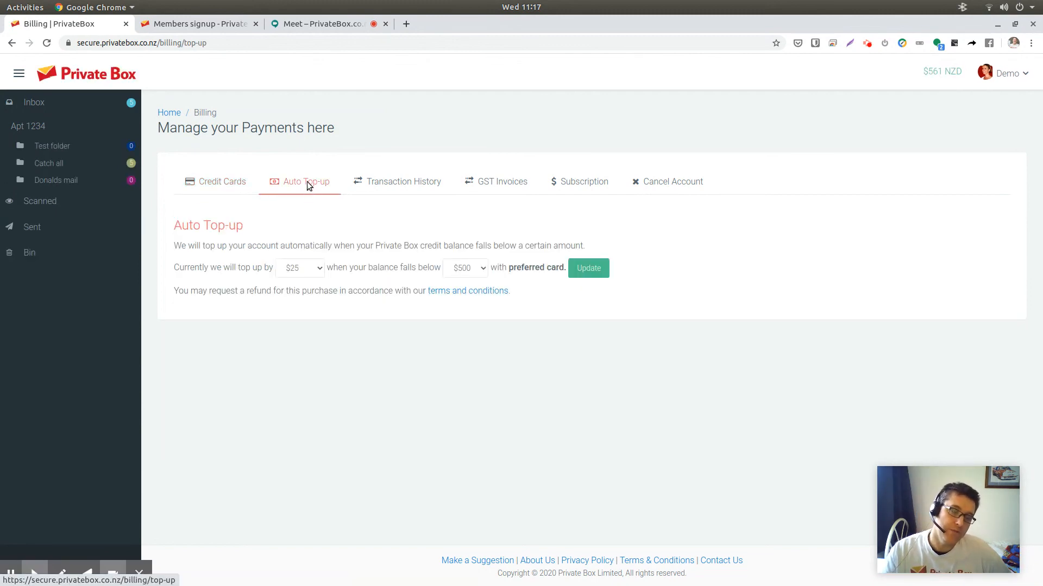
click(296, 265)
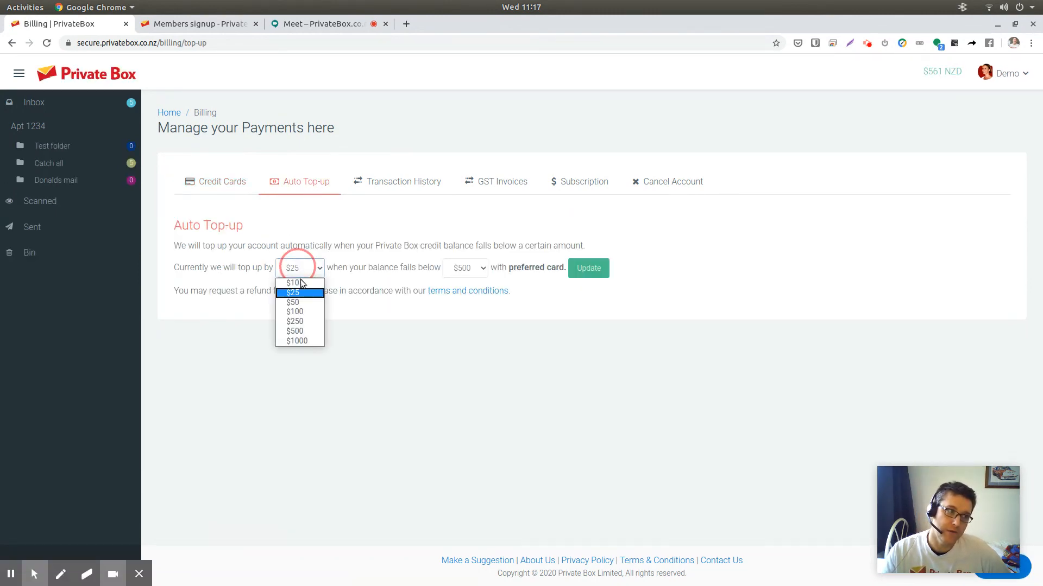
click(422, 269)
click(462, 268)
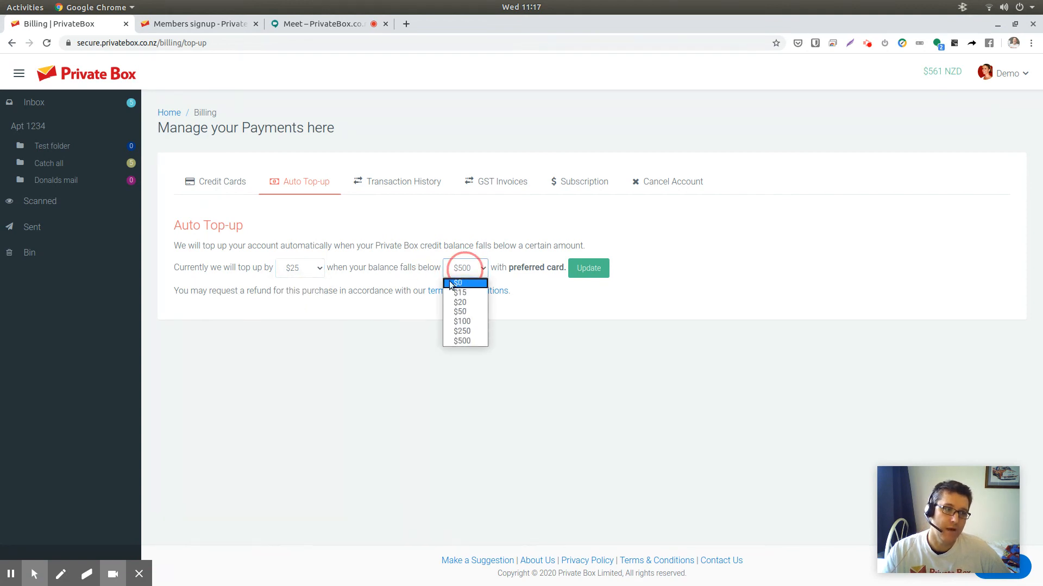
click(400, 276)
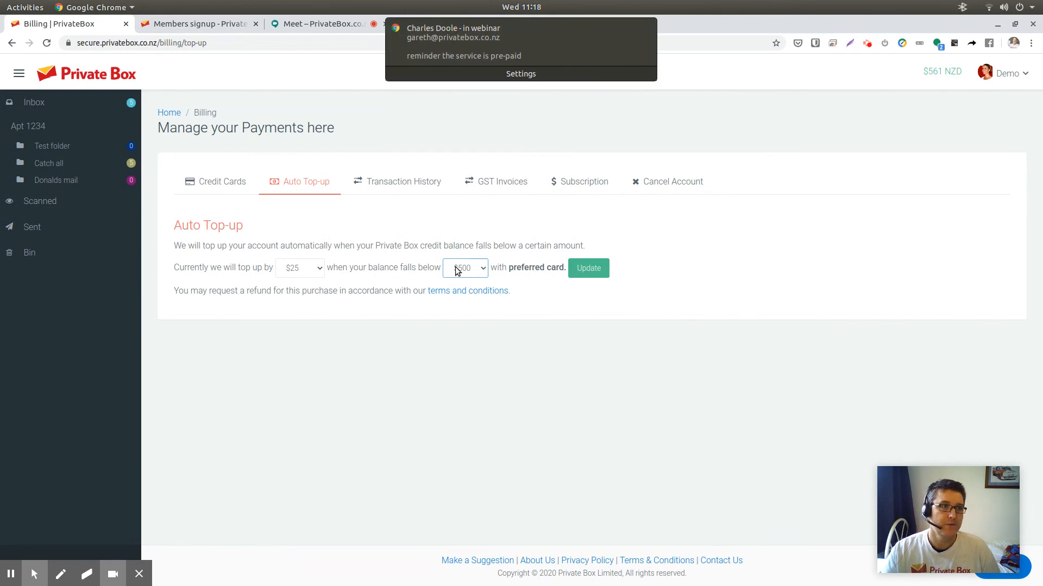
click(646, 29)
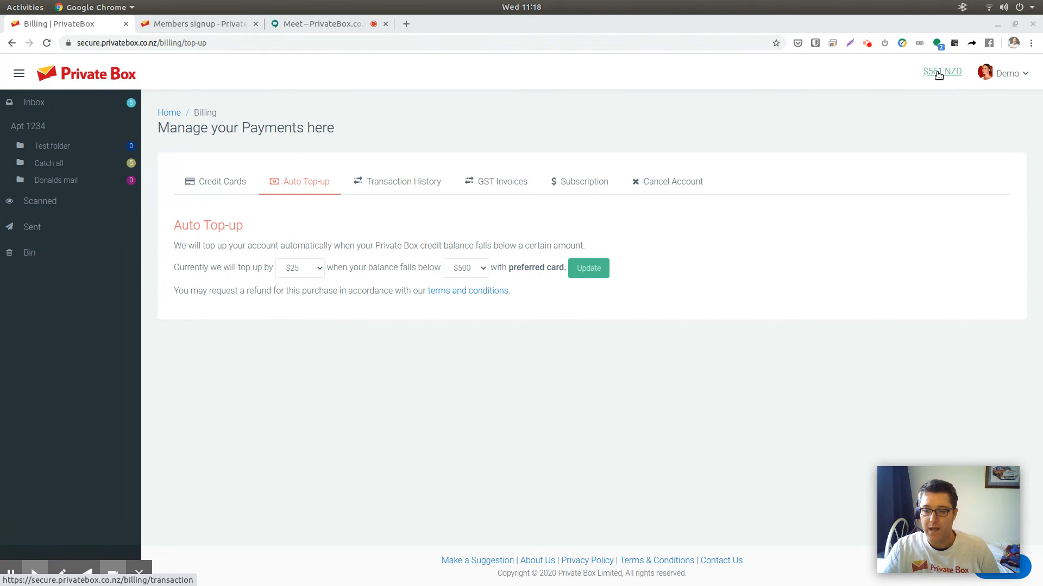
- View the GST invoices list and the Subscription tab, highlighting the subscription text
click(504, 185)
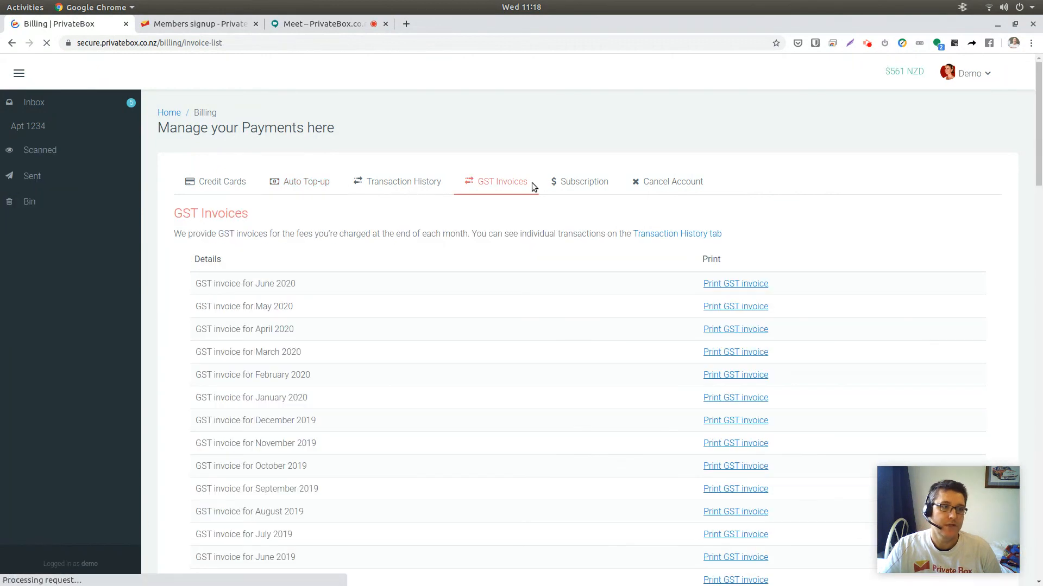
click(581, 187)
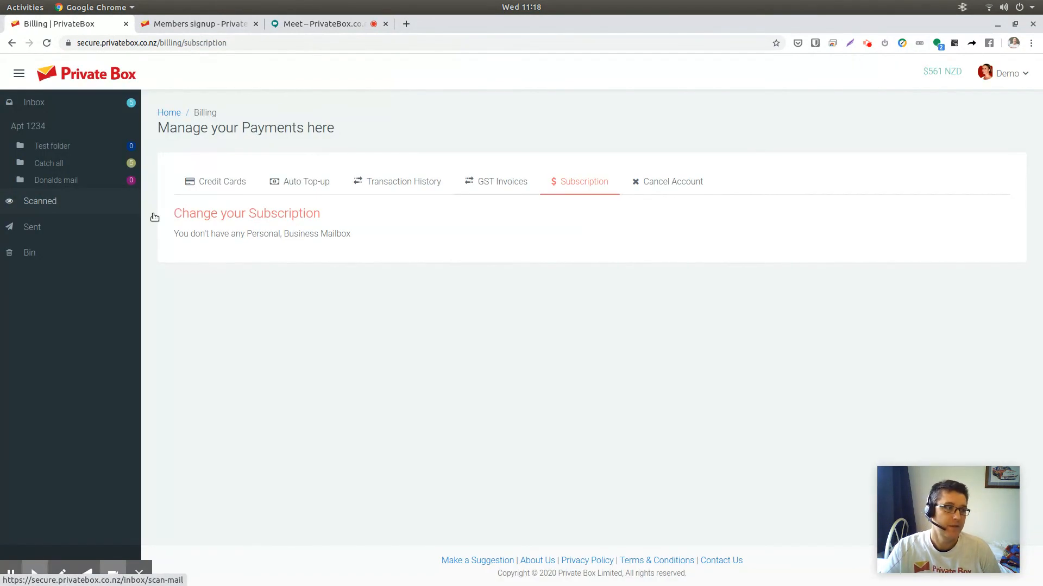
drag(242, 223, 359, 247)
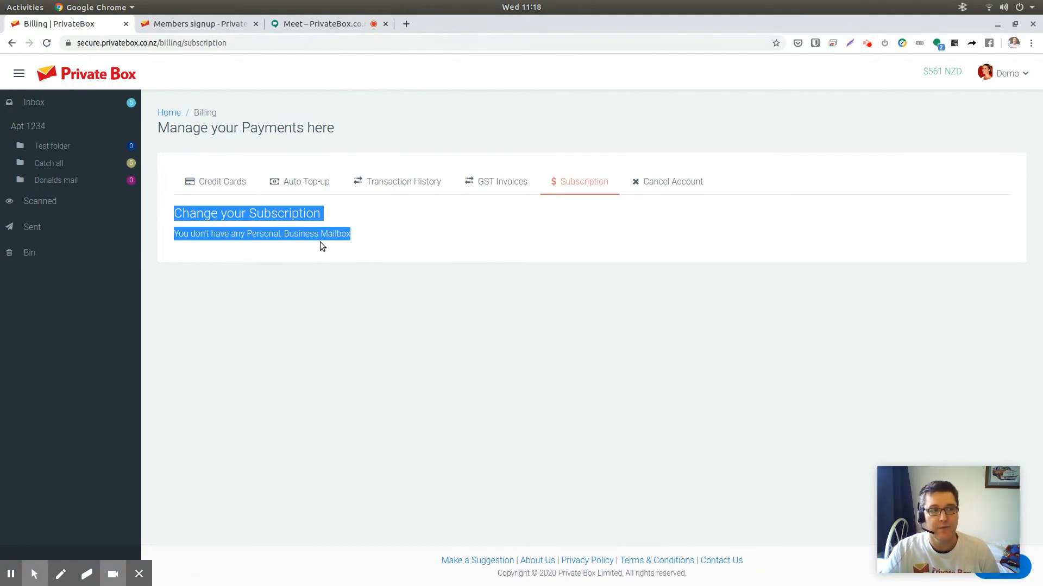
- Open the Cancel Account tab and review the account disabling terms
click(659, 185)
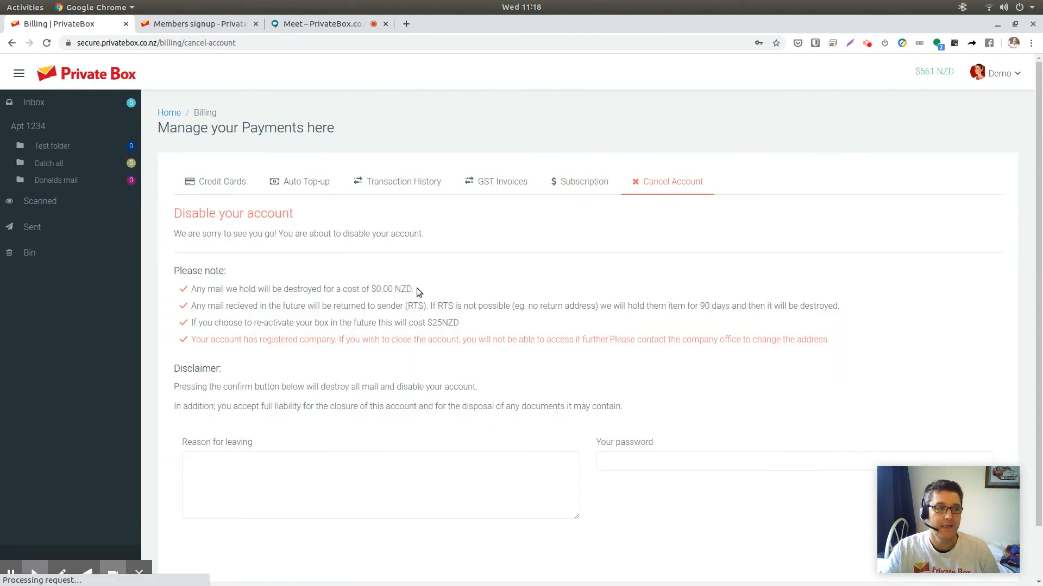
scroll(510, 466, down, 2)
scroll(533, 381, up, 2)
scroll(488, 358, up, 1)
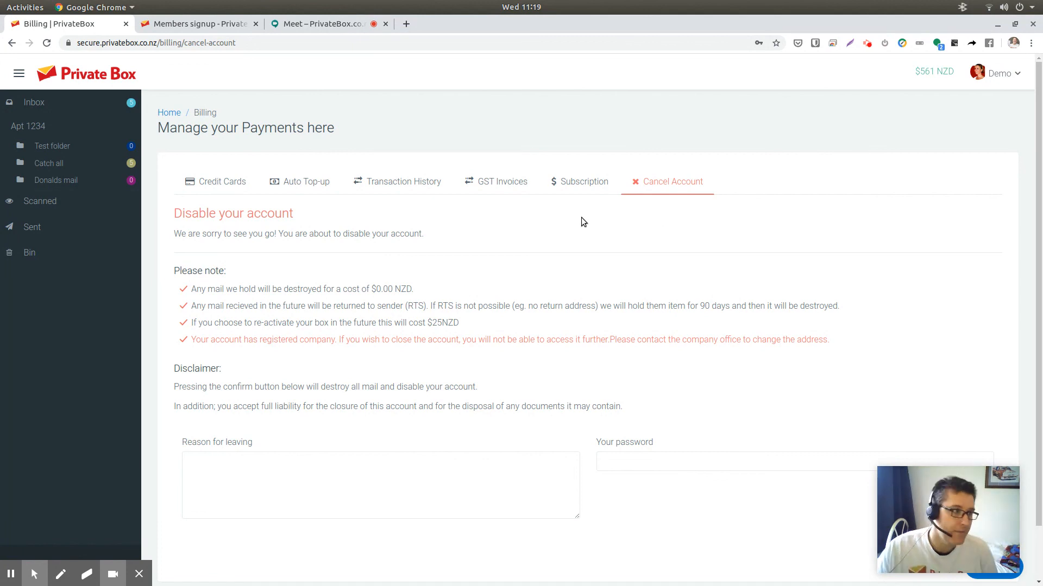
- Open the account Settings page, scroll through the profile, security question and password sections, then open Notifications
click(998, 75)
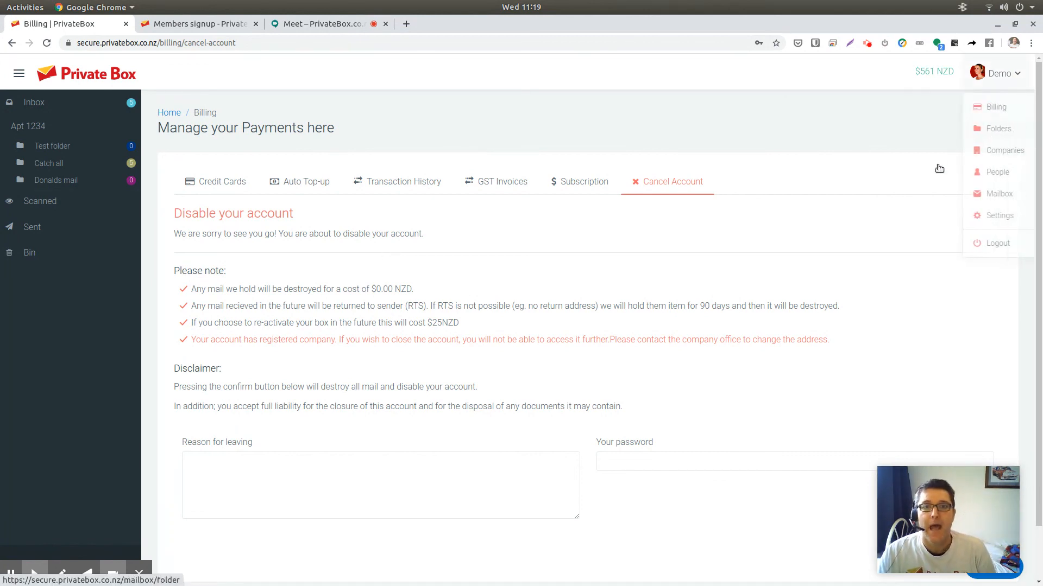
click(980, 216)
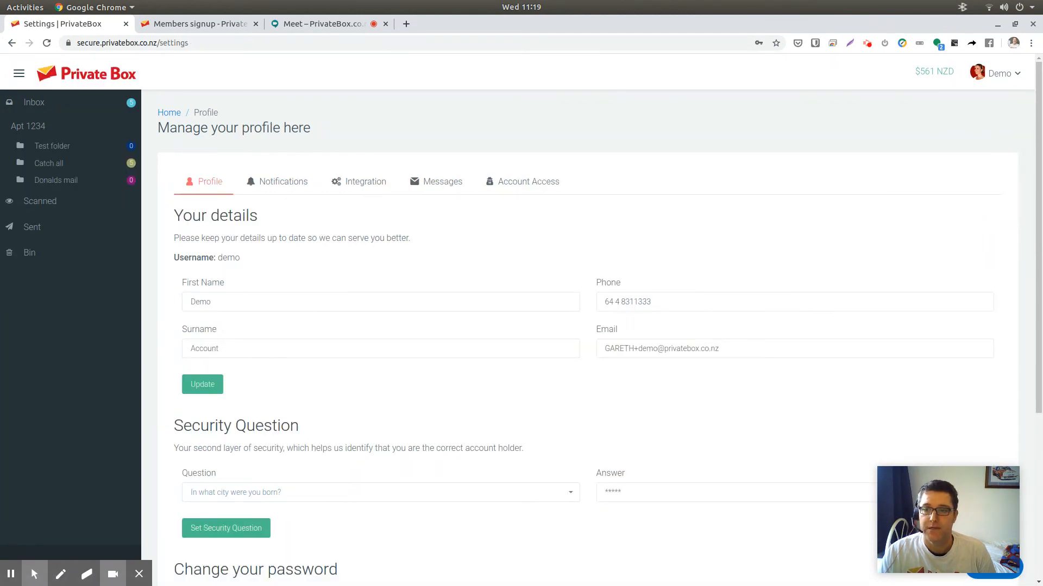
scroll(271, 231, down, 3)
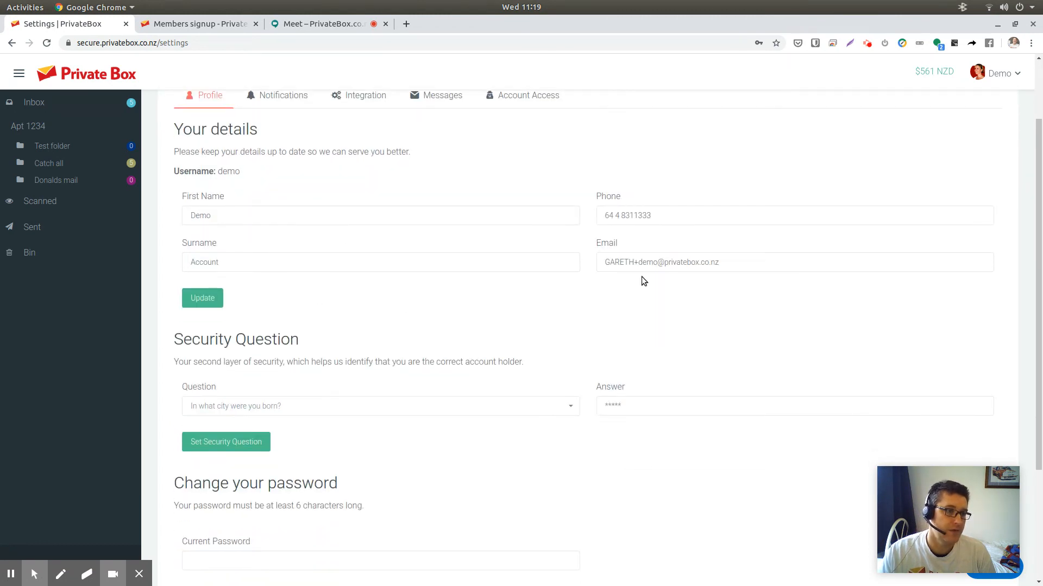
scroll(375, 291, down, 4)
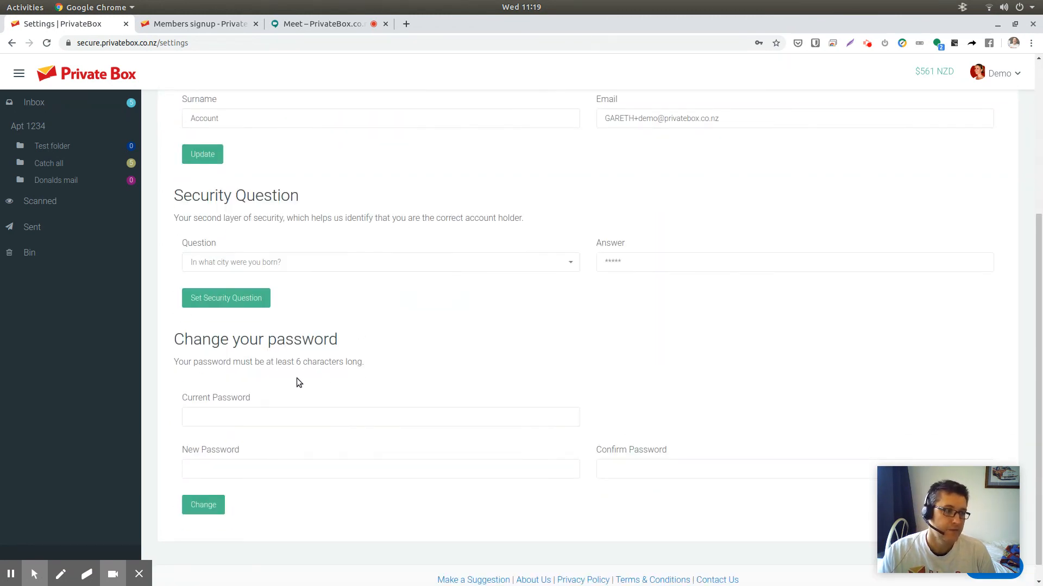
scroll(339, 380, up, 6)
click(279, 156)
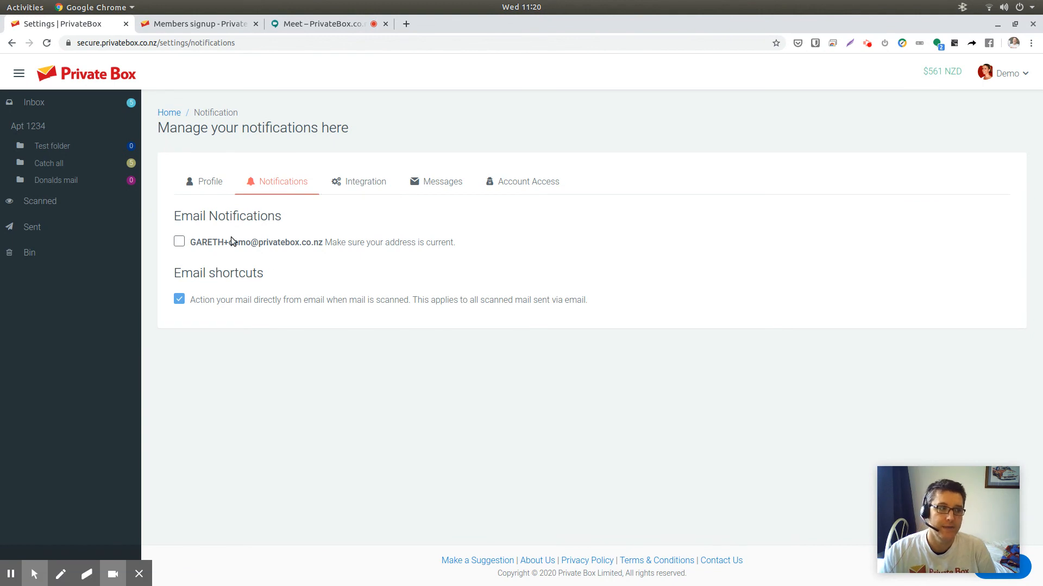
- Open the Integration tab of settings and review the Evernote connection option
click(374, 182)
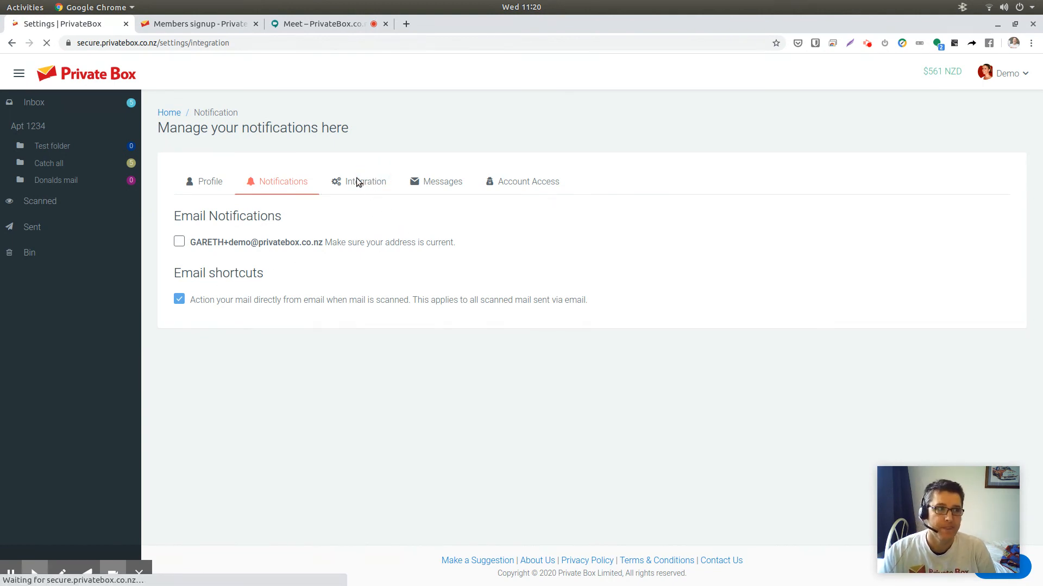
drag(155, 212, 324, 238)
click(323, 238)
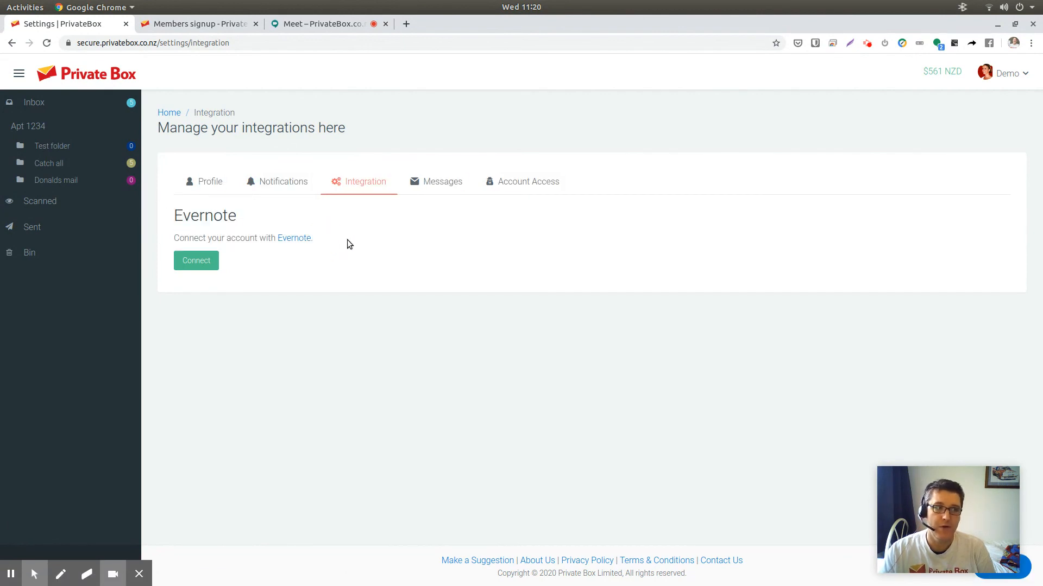
- Open the Messages tab and scroll through the list of account messages
click(433, 185)
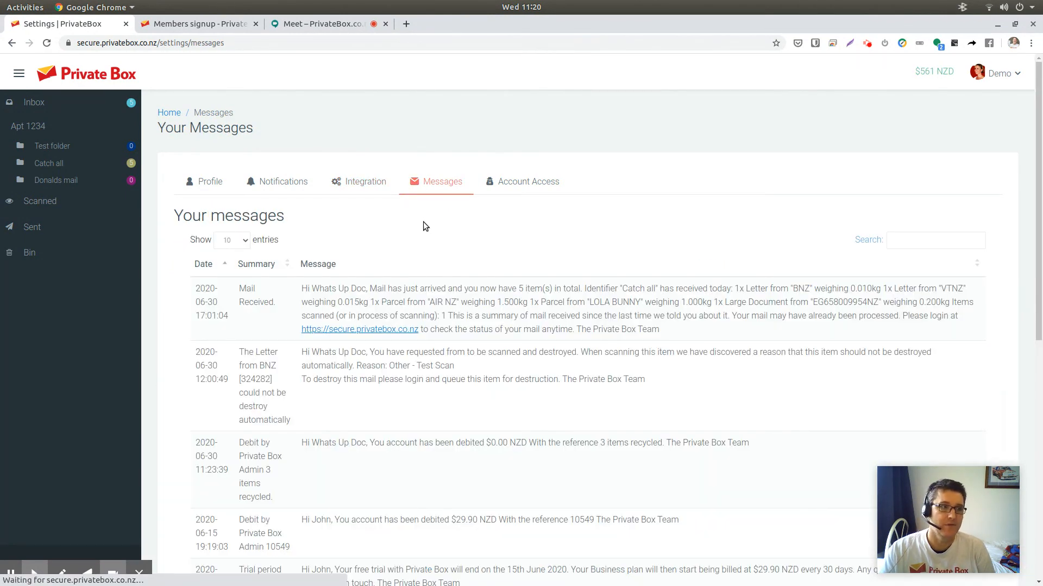
scroll(454, 318, down, 3)
scroll(455, 320, up, 3)
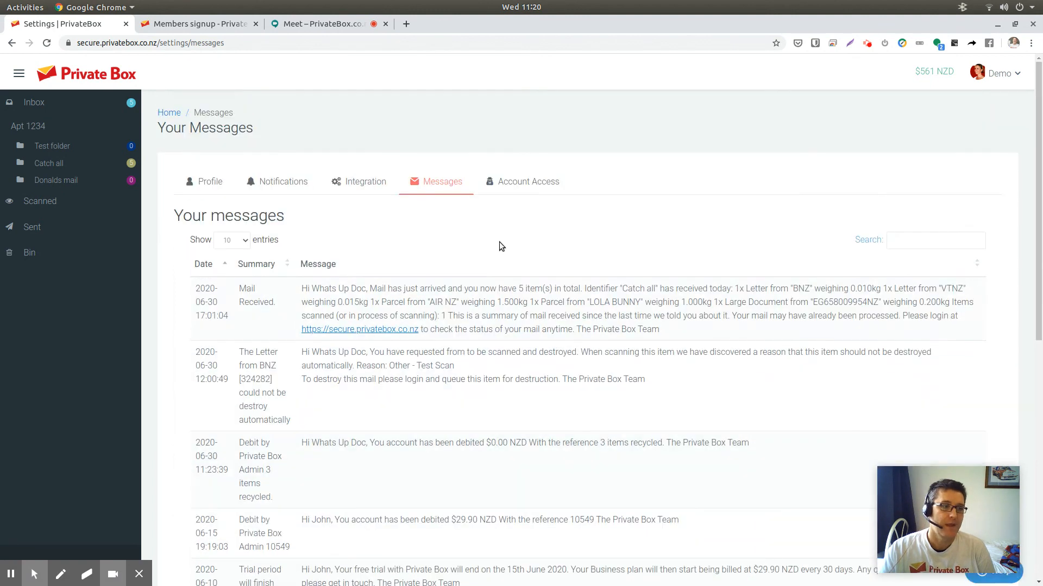
- Review the Account Access tab's support access option, then return to the home inbox
click(511, 188)
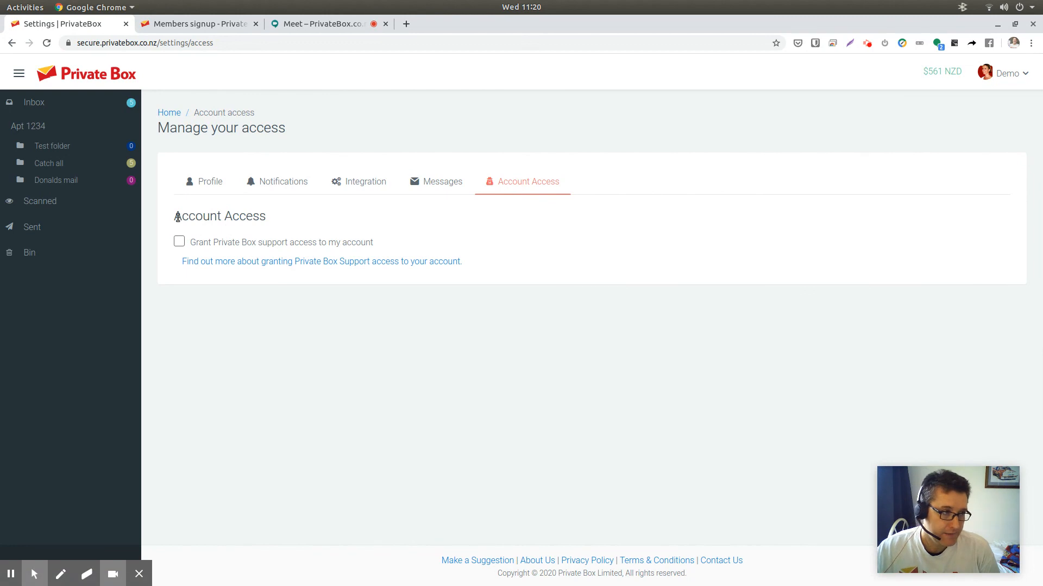
drag(175, 216, 287, 224)
click(286, 225)
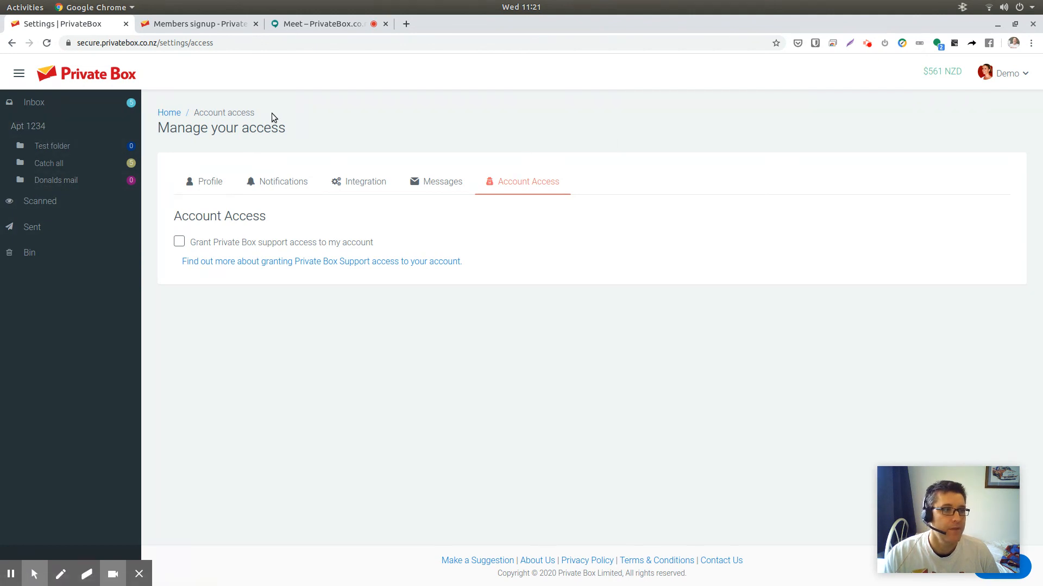
click(169, 114)
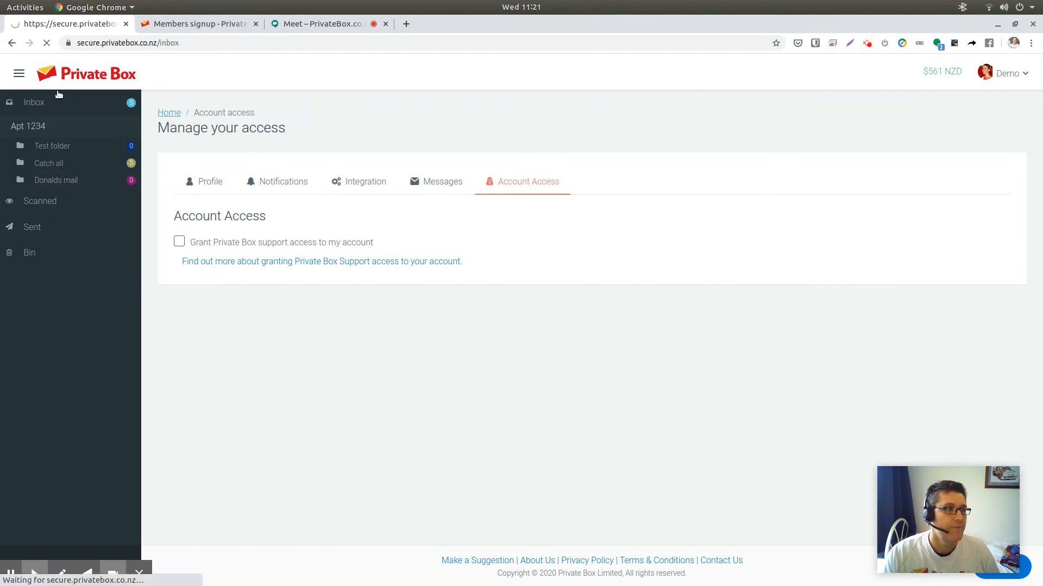